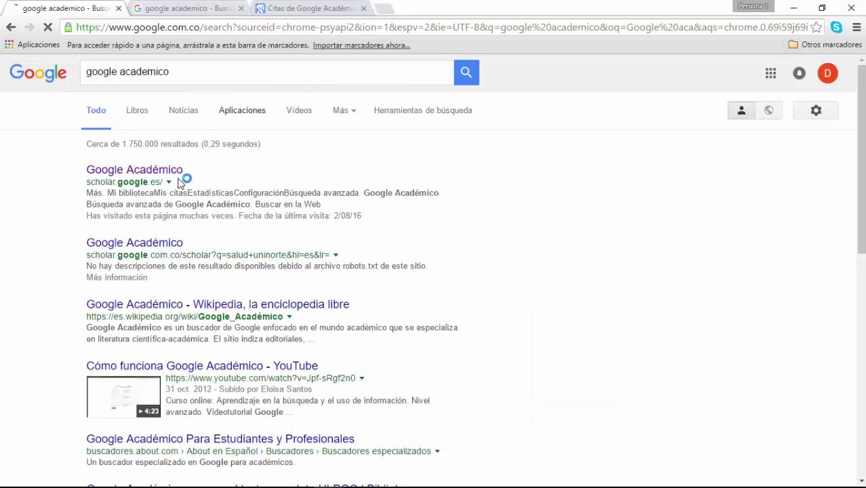
Step: Open scholar.google.es from the Google Académico result and close the extra search results tab
{"action": "left_click", "coordinate": [170, 171]}
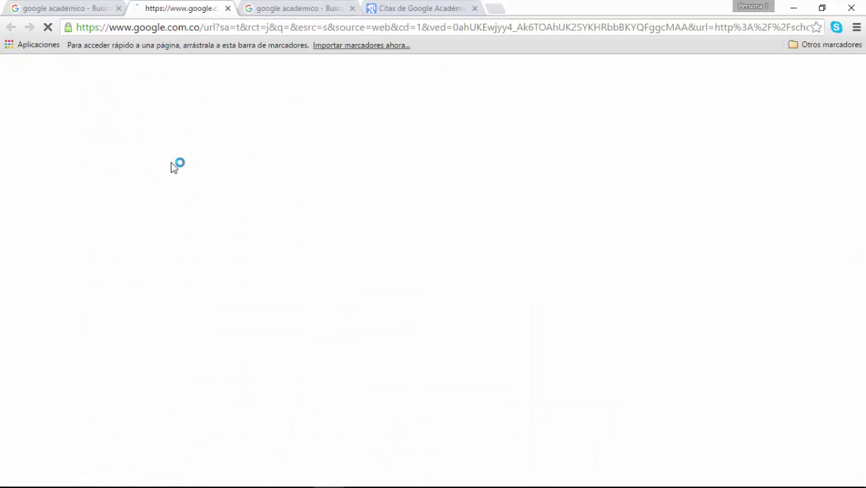
{"action": "left_click", "coordinate": [363, 8]}
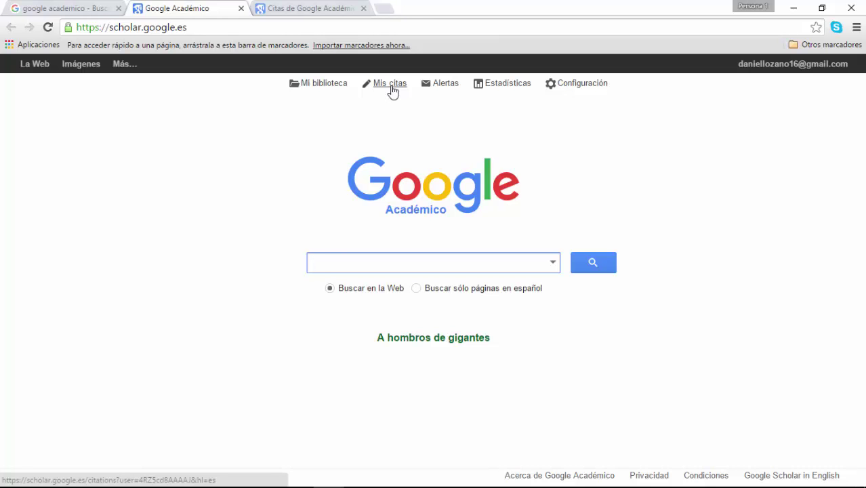
Step: Go to the Mis citas profile and switch its header details into edit mode
{"action": "left_click", "coordinate": [391, 85]}
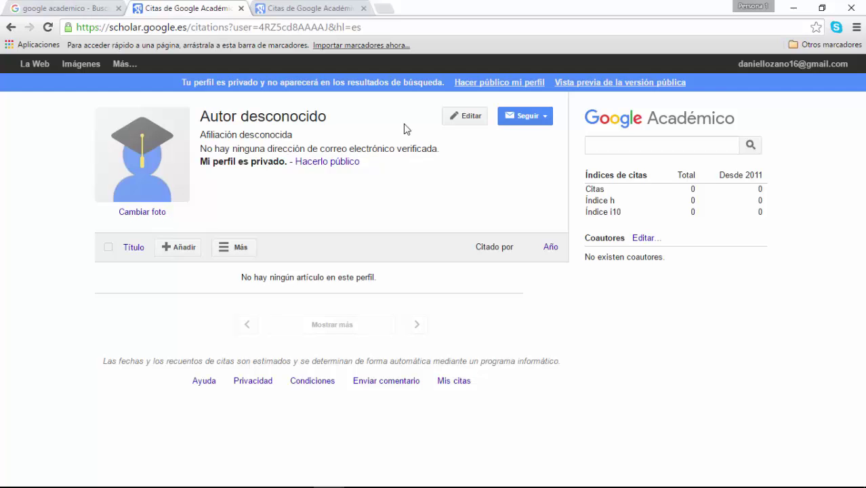
{"action": "left_click", "coordinate": [463, 120]}
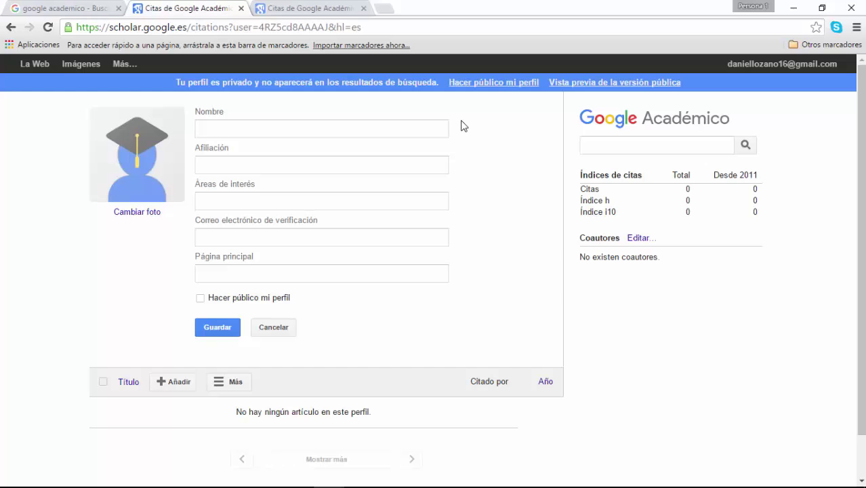
Step: Fill the Nombre field with the researcher's full name from the autofill suggestion
{"action": "left_click", "coordinate": [440, 122]}
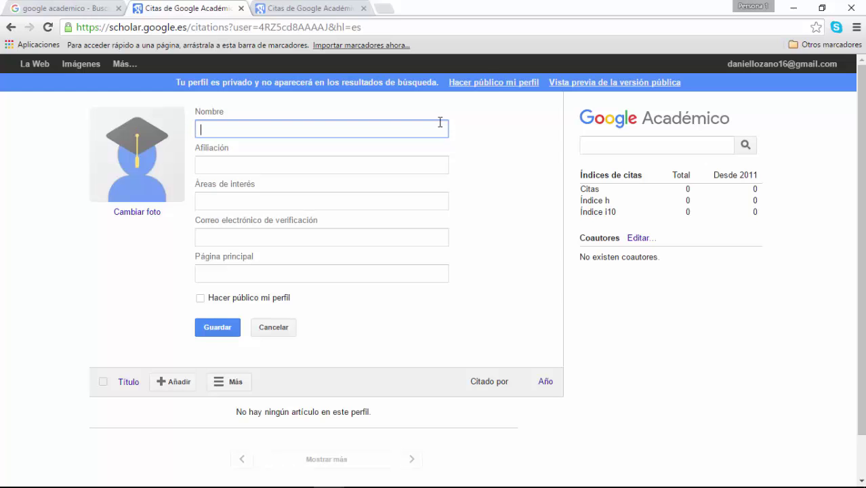
{"action": "type", "text": "Da"}
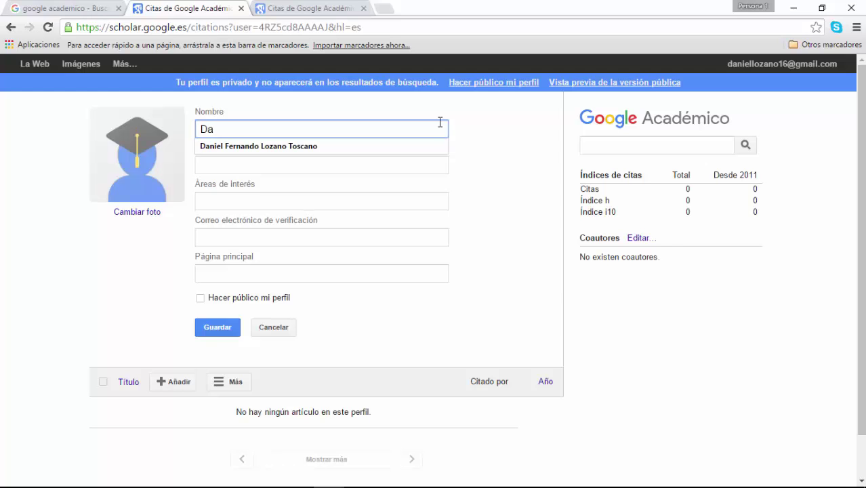
{"action": "key", "text": "Down"}
{"action": "key", "text": "Tab"}
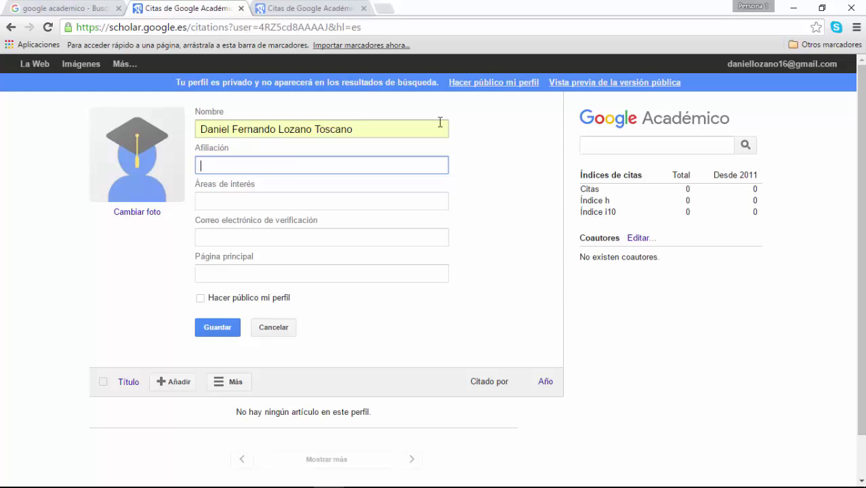
{"action": "type", "text": "Uni"}
{"action": "key", "text": "BackSpace"}
{"action": "key", "text": "BackSpace"}
{"action": "key", "text": "BackSpace"}
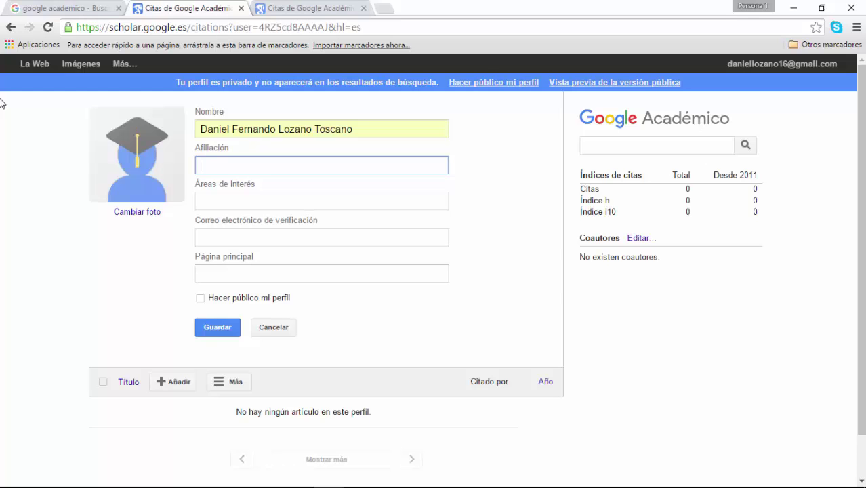
Step: Enter 'Escuela Superior de Administración Pública' as the profile affiliation
{"action": "type", "text": "Escuela Superior de A"}
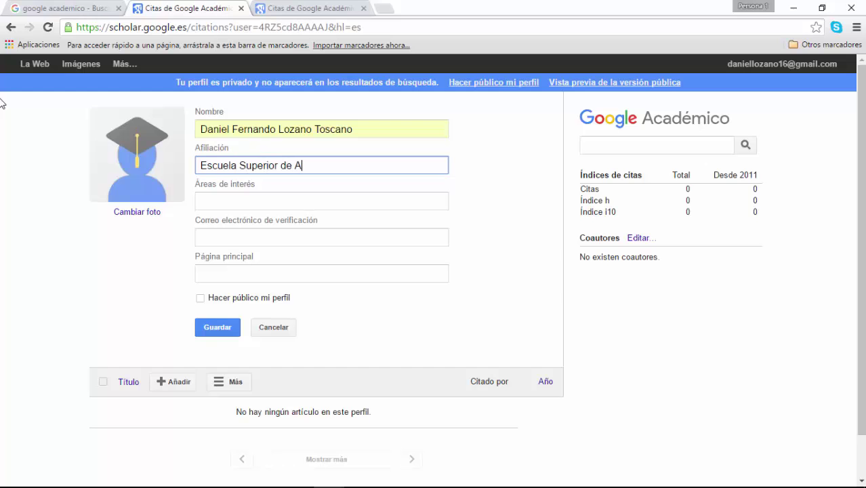
{"action": "type", "text": "dministraci"}
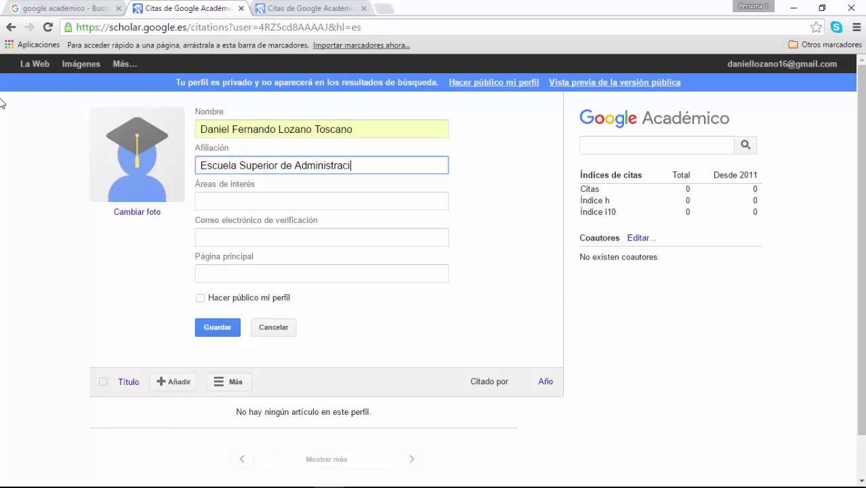
{"action": "type", "text": "ón Pública"}
{"action": "key", "text": "BackSpace"}
{"action": "key", "text": "BackSpace"}
{"action": "type", "text": "ca"}
{"action": "key", "text": "Tab"}
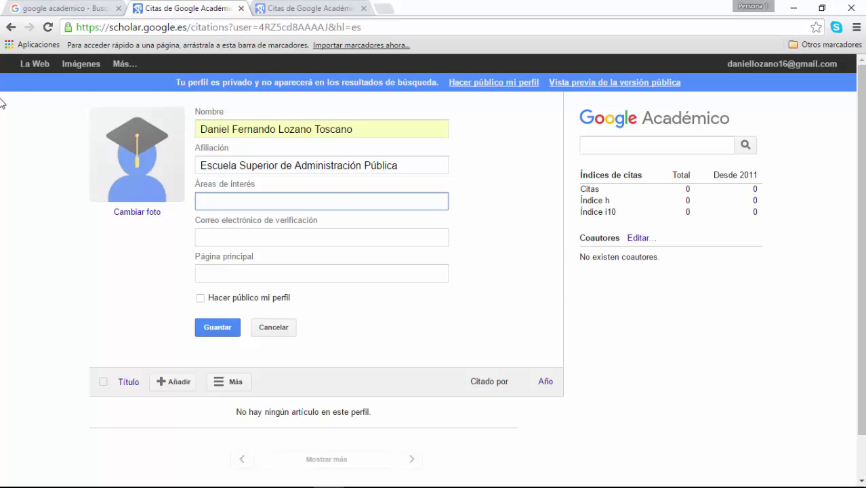
Step: Add Economía, Políticas Públicas and Administración Pública as areas of interest
{"action": "type", "text": "Econom"}
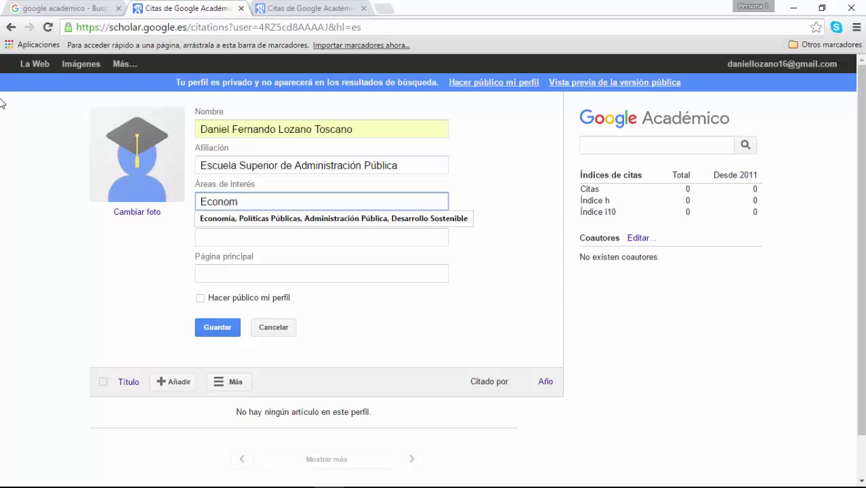
{"action": "key", "text": "Down"}
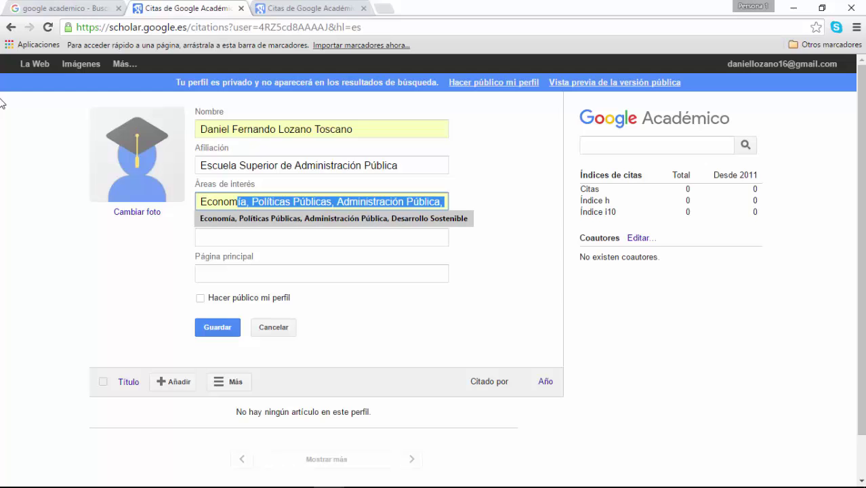
{"action": "key", "text": "Return"}
{"action": "key", "text": "Tab"}
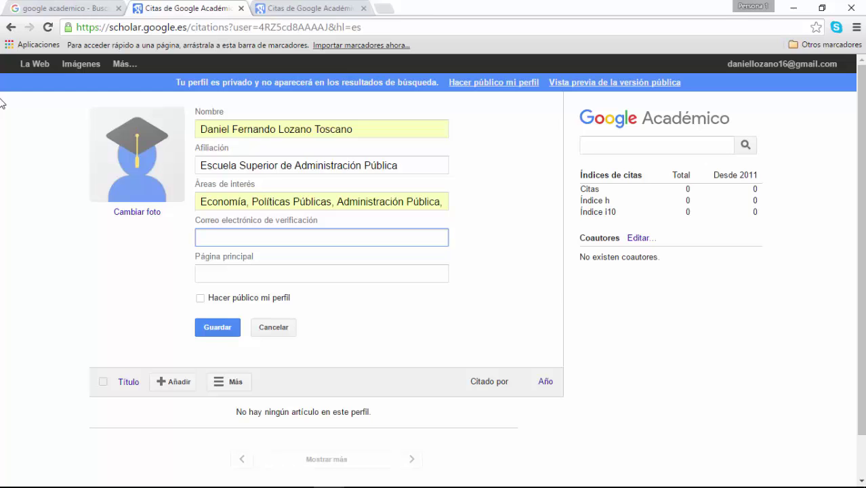
Step: Fill the verification e-mail with the autofilled personal address and try saving the profile
{"action": "type", "text": "daniel"}
{"action": "key", "text": "BackSpace"}
{"action": "key", "text": "BackSpace"}
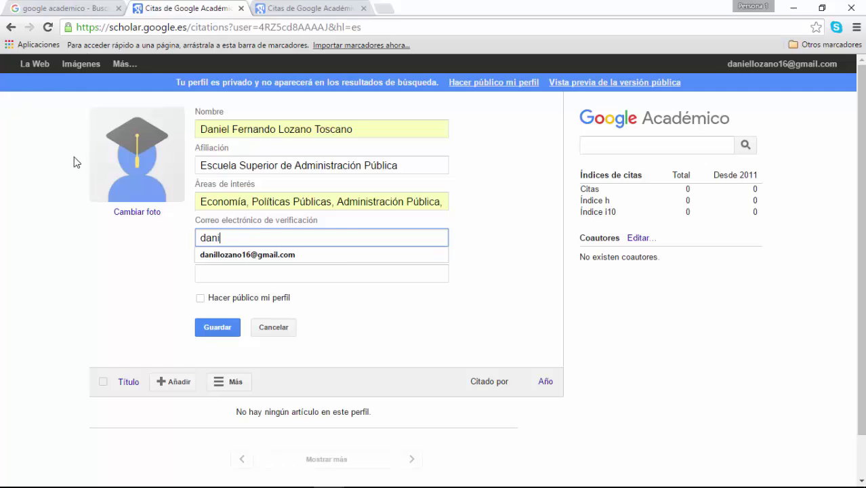
{"action": "left_click", "coordinate": [269, 255]}
{"action": "key", "text": "Tab"}
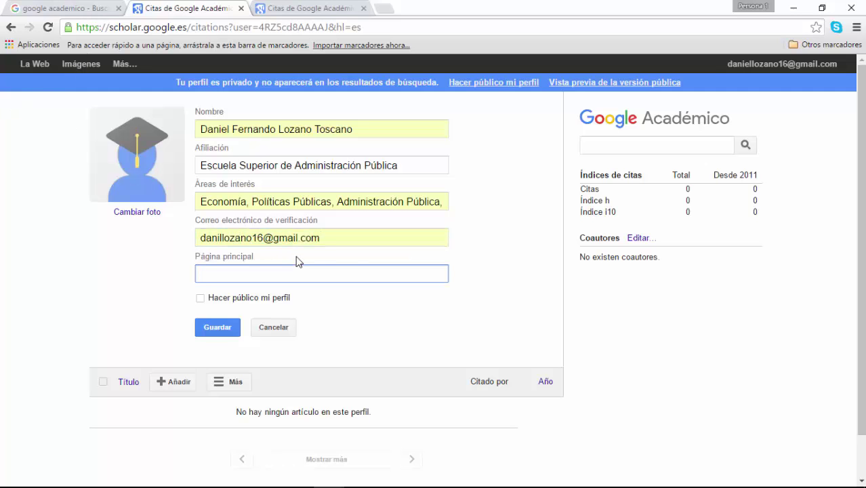
{"action": "left_click", "coordinate": [216, 329]}
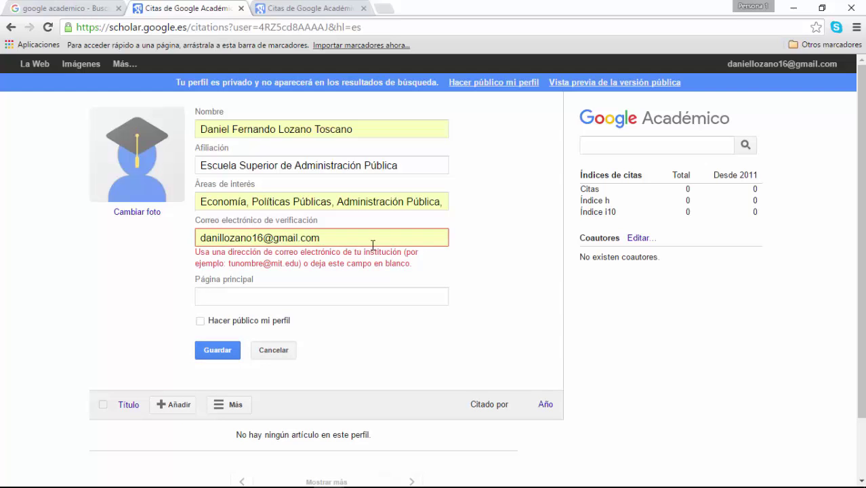
Step: Replace the rejected address with the researcher's institutional ESAP .edu.co e-mail
{"action": "left_click_drag", "start_coordinate": [372, 245], "coordinate": [194, 220]}
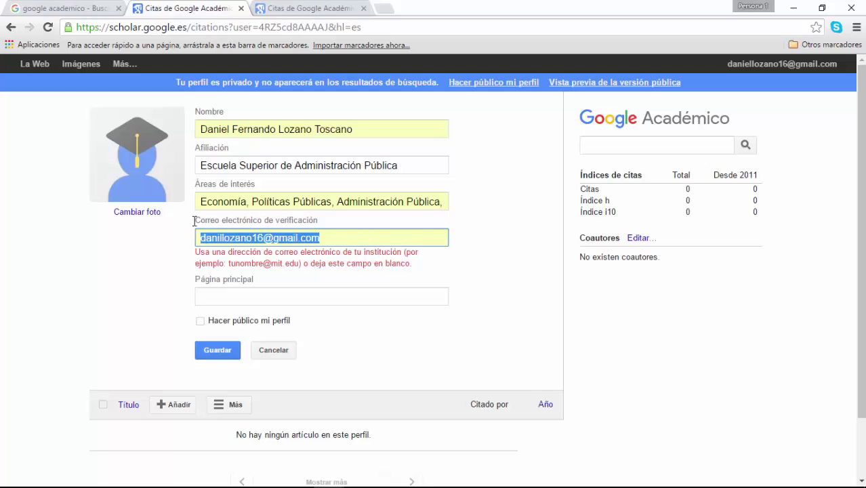
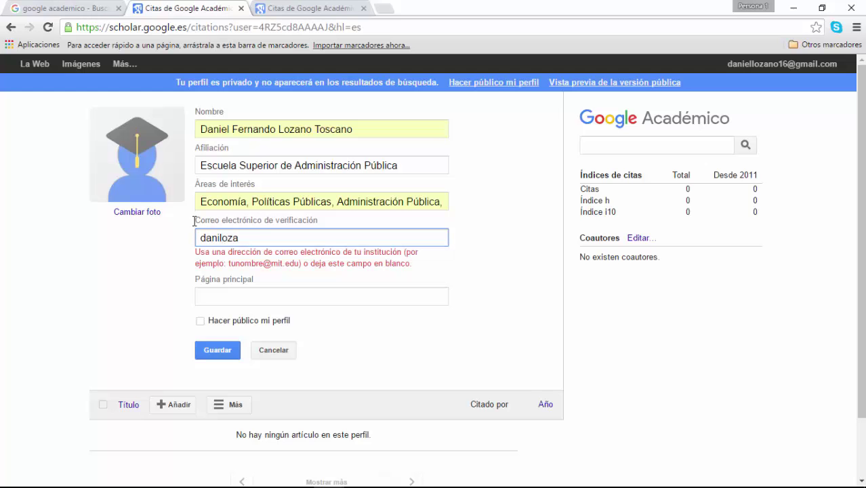
{"action": "key", "text": "Tab"}
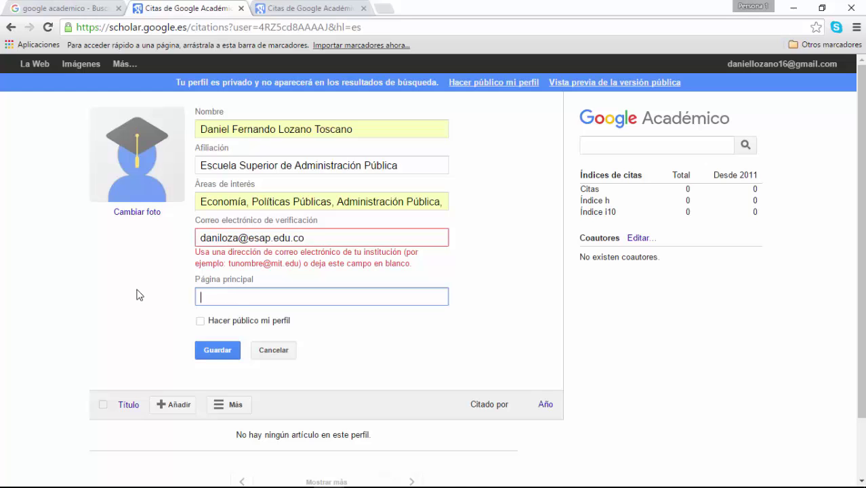
Step: Tick 'Hacer público mi perfil' and save the profile with Guardar
{"action": "left_click", "coordinate": [201, 324]}
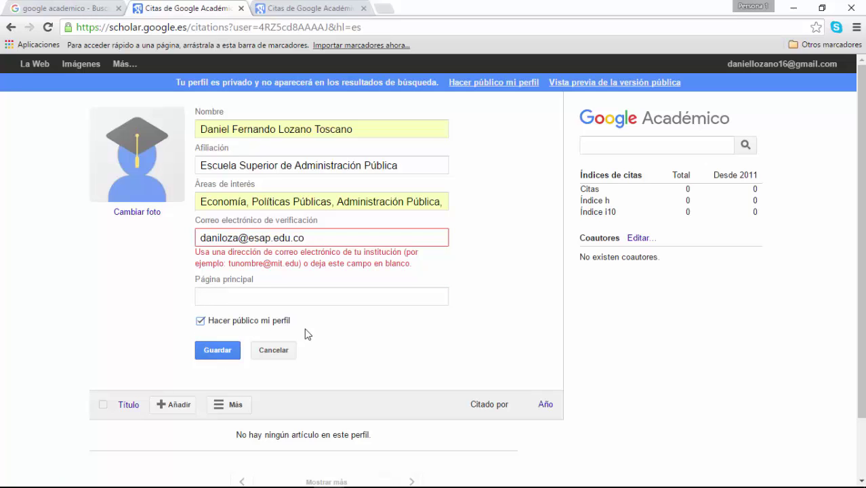
{"action": "left_click", "coordinate": [287, 299]}
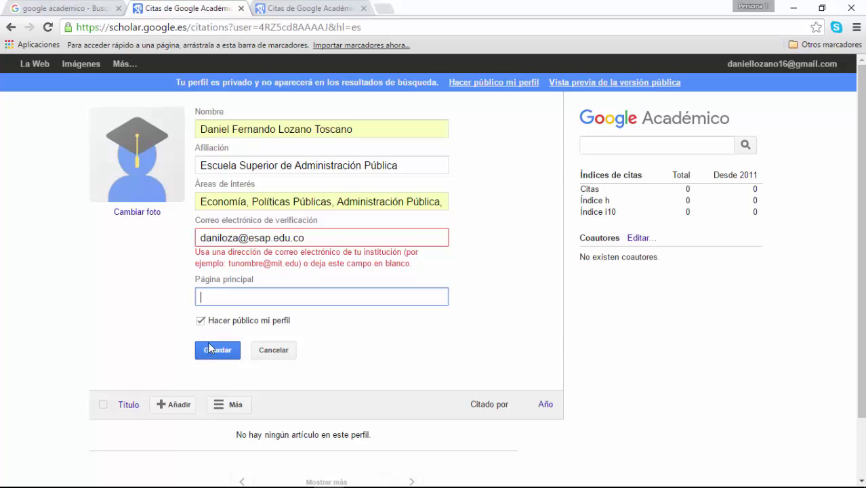
{"action": "left_click", "coordinate": [219, 350]}
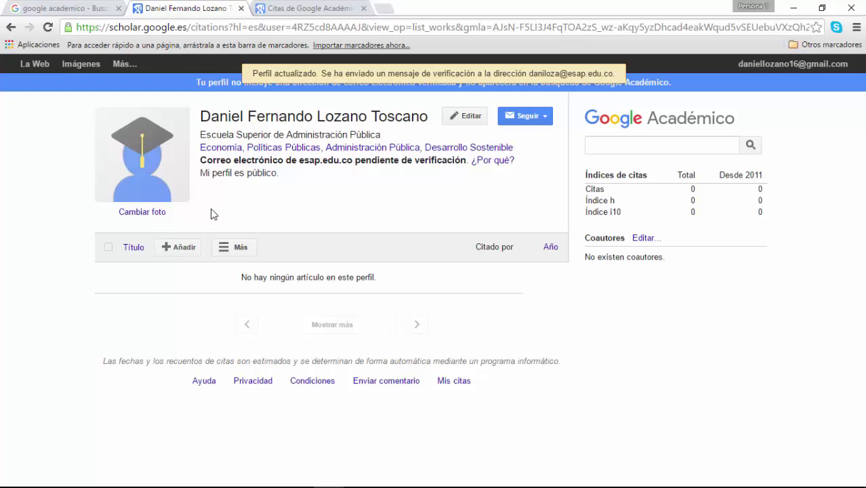
{"action": "left_click", "coordinate": [181, 248]}
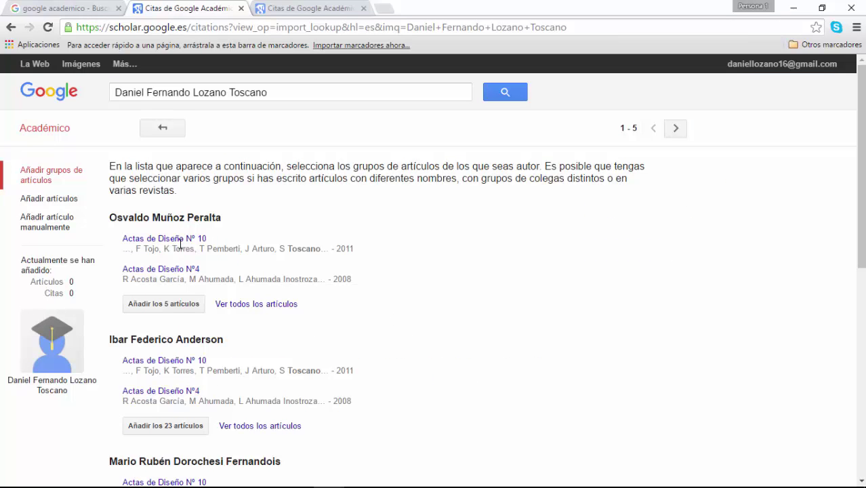
{"action": "left_click", "coordinate": [47, 206]}
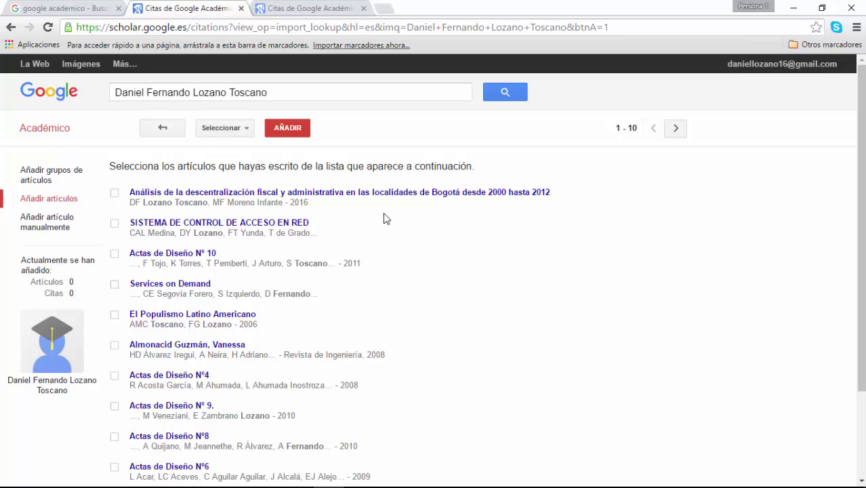
{"action": "left_click", "coordinate": [115, 194]}
{"action": "left_click", "coordinate": [300, 134]}
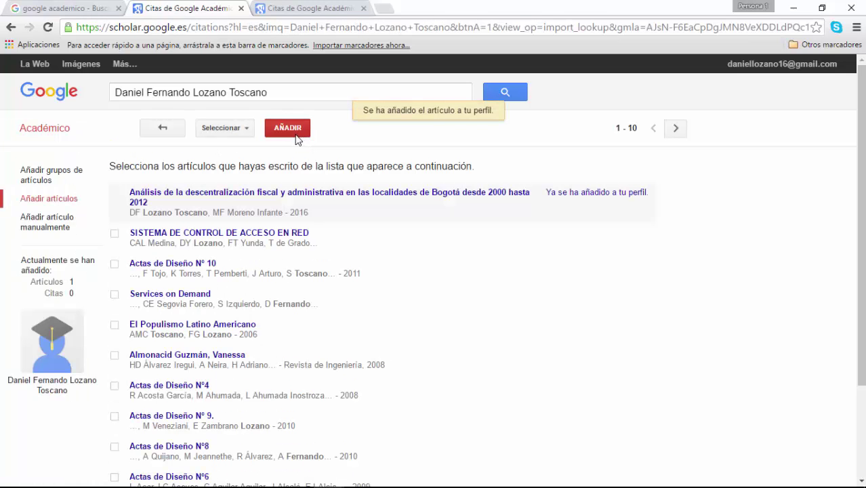
{"action": "left_click", "coordinate": [46, 181]}
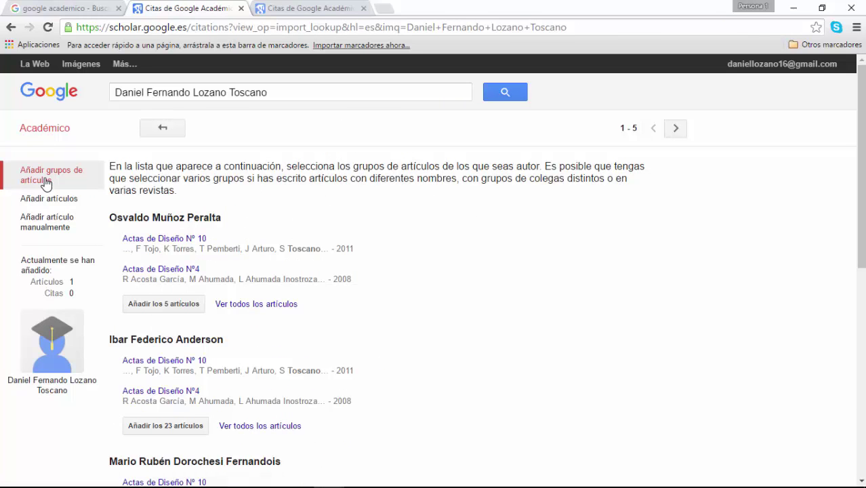
{"action": "left_click", "coordinate": [46, 198]}
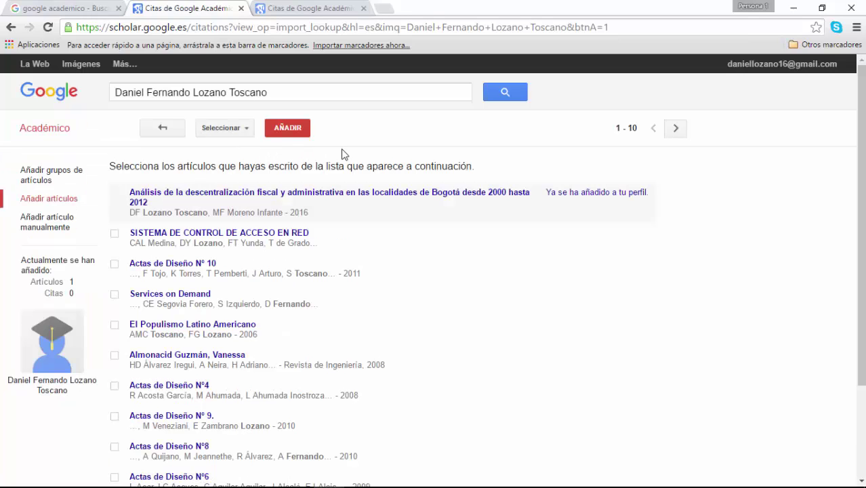
{"action": "left_click", "coordinate": [60, 324]}
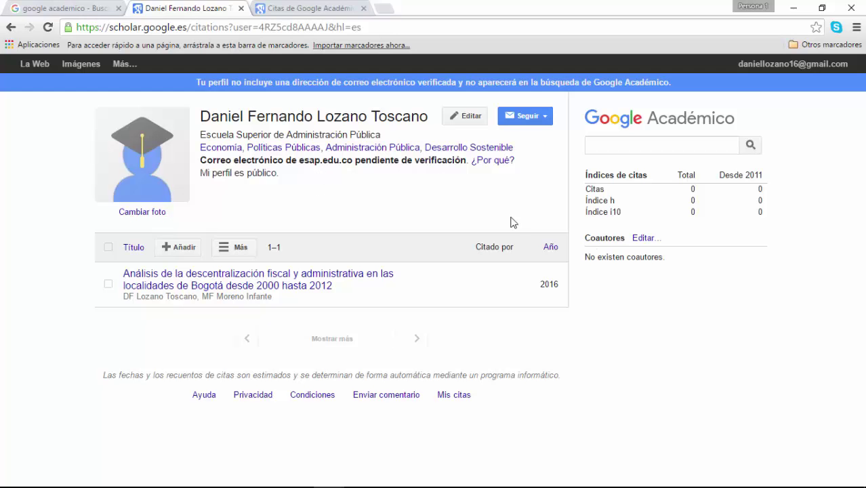
Step: Review the zero citation and h-index counts, then select the 2016 fiscal decentralization article
{"action": "triple_click", "coordinate": [599, 175]}
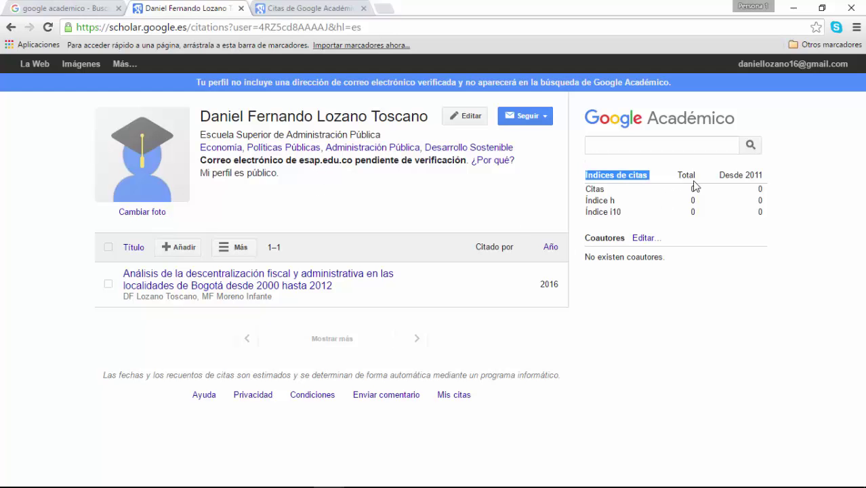
{"action": "left_click", "coordinate": [729, 190]}
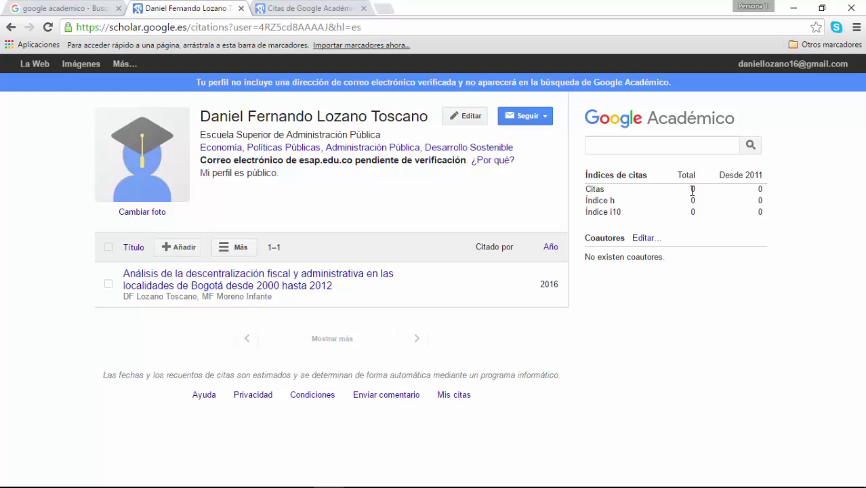
{"action": "left_click_drag", "start_coordinate": [691, 191], "coordinate": [705, 189]}
{"action": "left_click_drag", "start_coordinate": [681, 202], "coordinate": [698, 215]}
{"action": "left_click", "coordinate": [108, 284]}
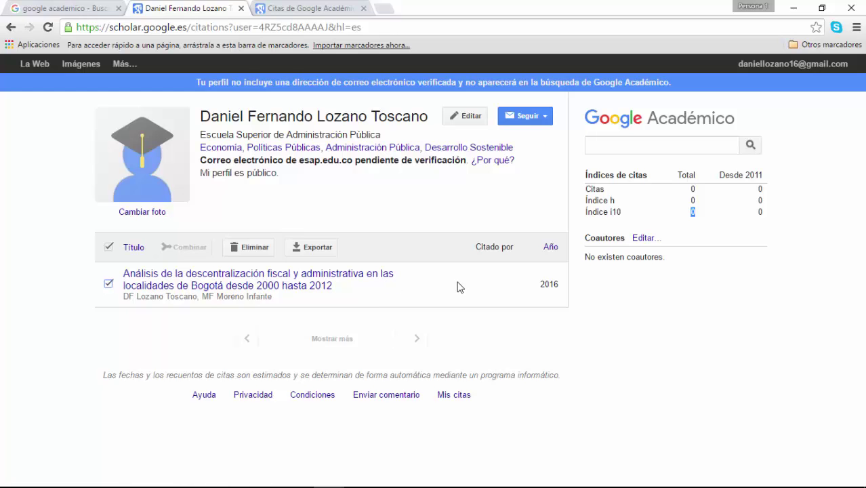
{"action": "left_click", "coordinate": [302, 285]}
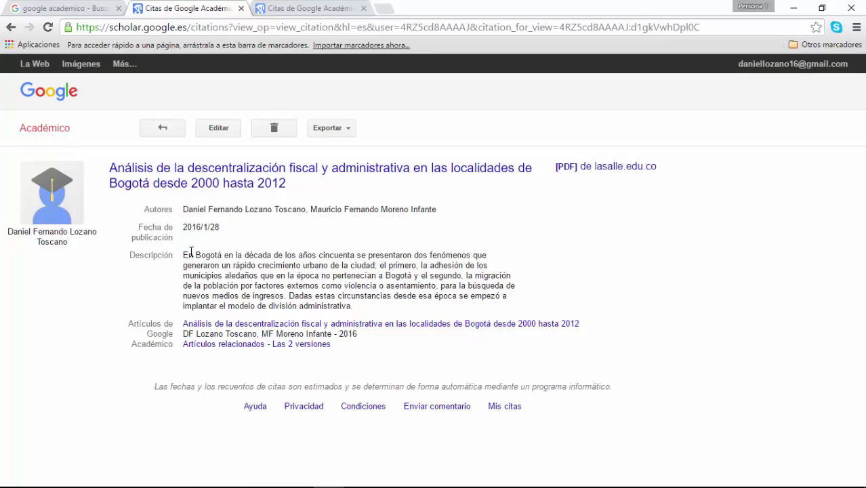
{"action": "left_click_drag", "start_coordinate": [183, 255], "coordinate": [368, 297]}
{"action": "left_click", "coordinate": [257, 267]}
{"action": "left_click", "coordinate": [368, 315]}
{"action": "double_click", "coordinate": [184, 228]}
{"action": "triple_click", "coordinate": [234, 231]}
{"action": "left_click", "coordinate": [247, 237]}
{"action": "triple_click", "coordinate": [234, 230]}
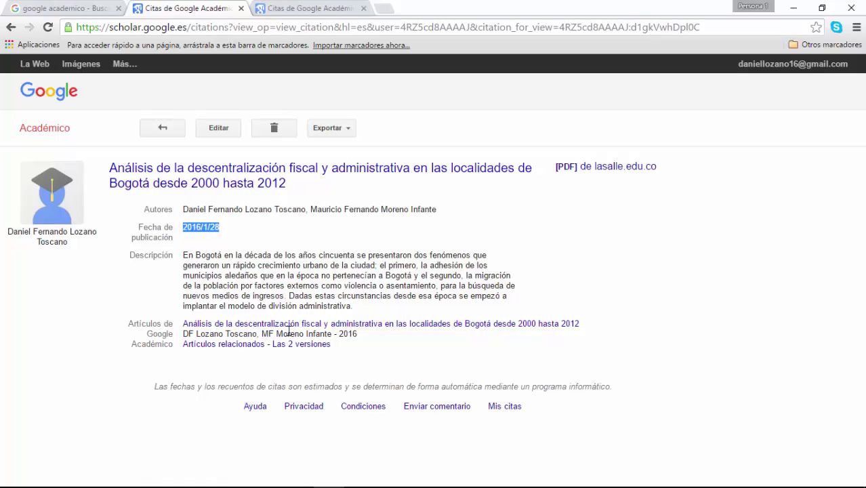
{"action": "left_click", "coordinate": [306, 325]}
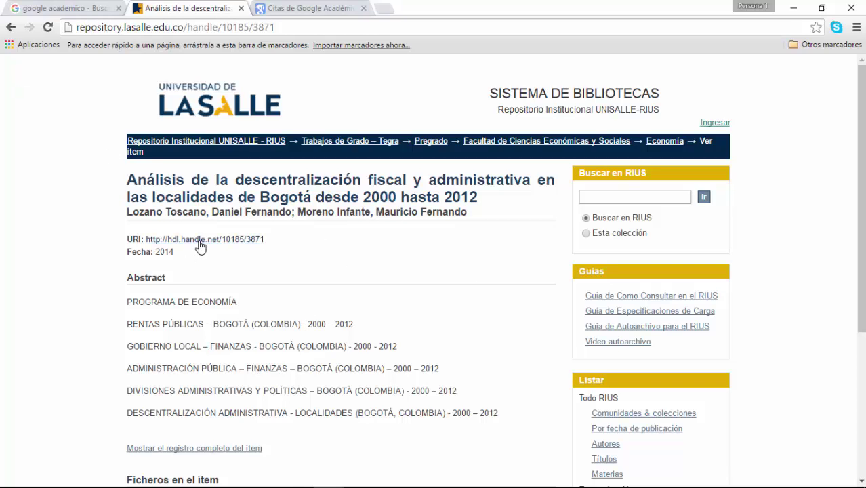
{"action": "left_click", "coordinate": [10, 27]}
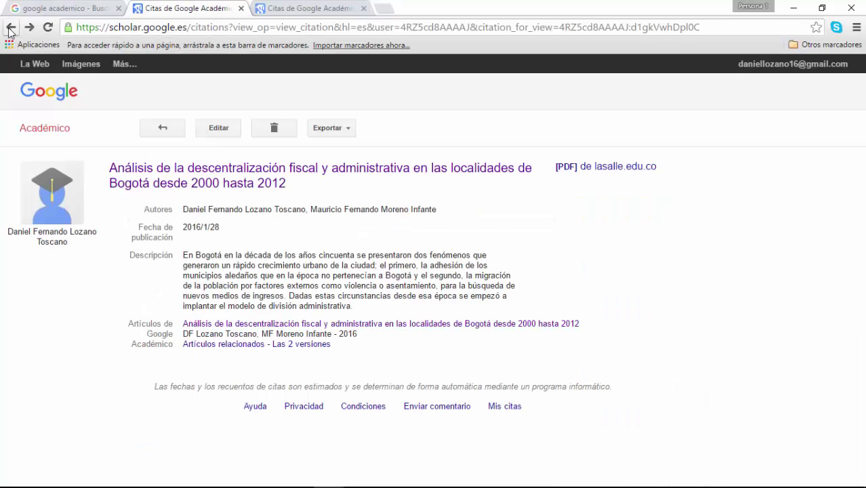
{"action": "left_click", "coordinate": [255, 347]}
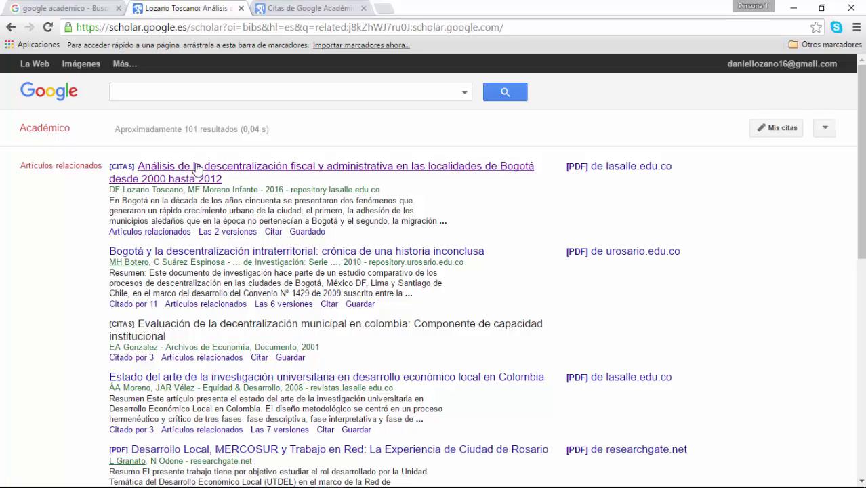
{"action": "left_click", "coordinate": [10, 29]}
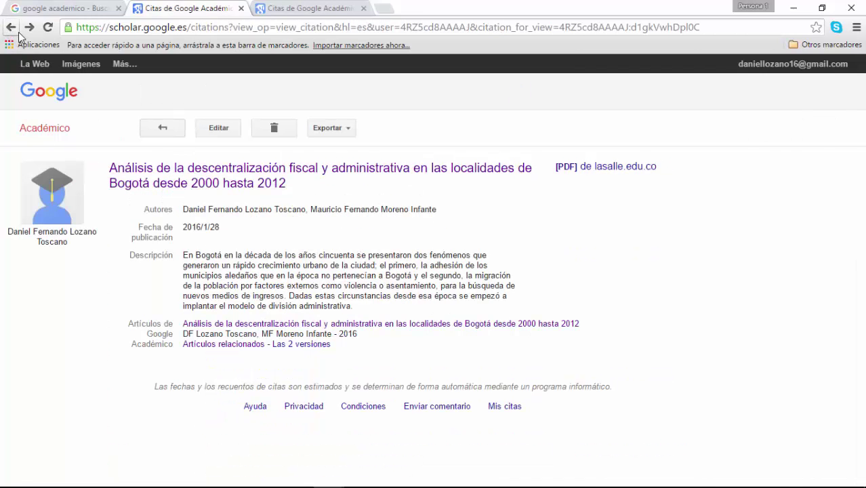
{"action": "left_click", "coordinate": [12, 29]}
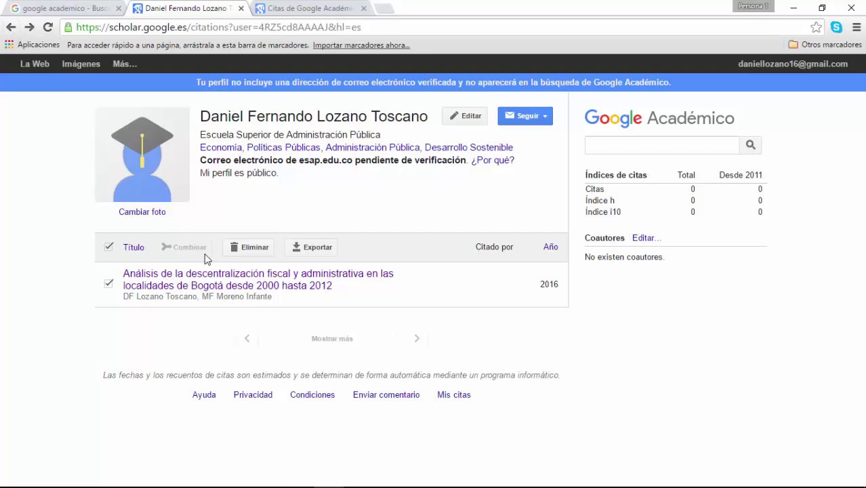
Step: View the Exportar formats without choosing one, then uncheck the 2016 article
{"action": "left_click", "coordinate": [312, 247]}
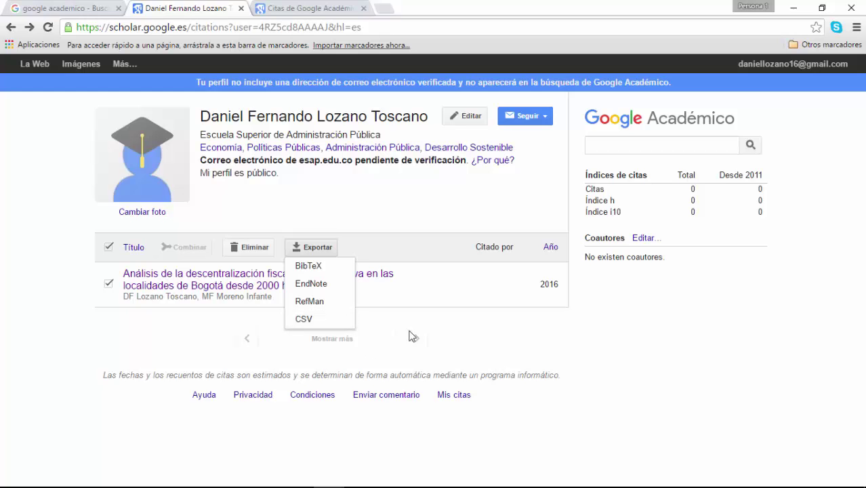
{"action": "left_click", "coordinate": [446, 324]}
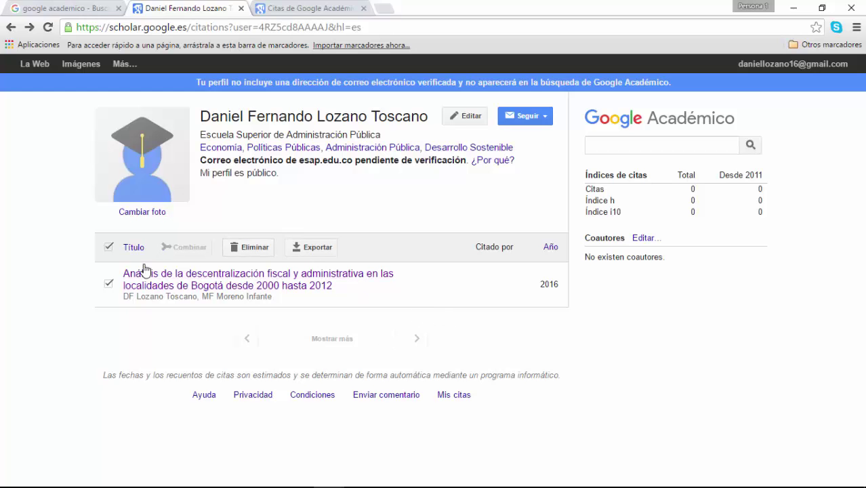
{"action": "left_click", "coordinate": [109, 284]}
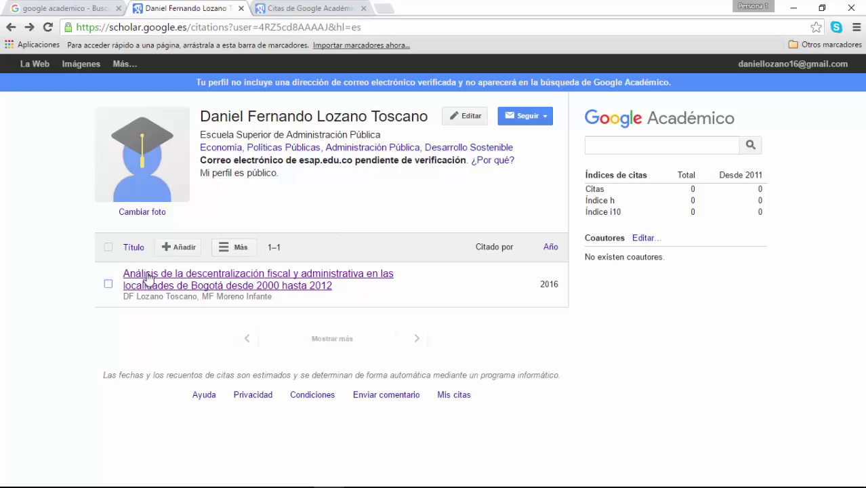
Step: Choose Añadir artículos and page forward to results 11–20 of the author-name search
{"action": "left_click", "coordinate": [177, 248]}
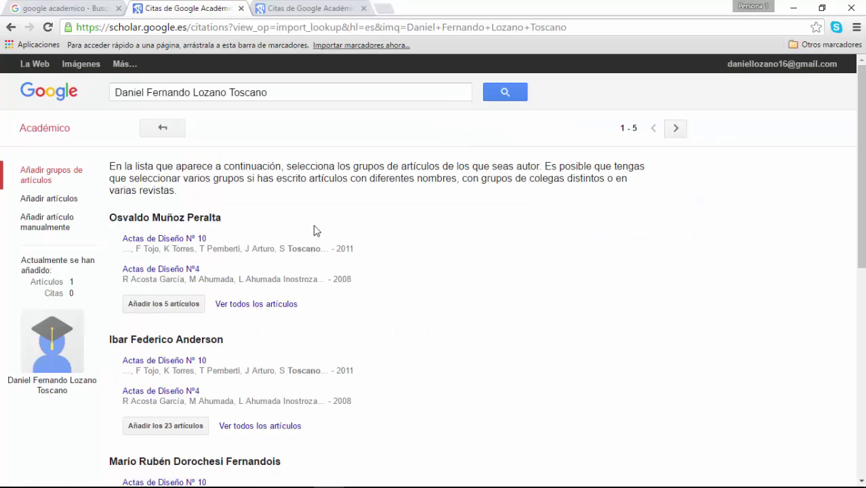
{"action": "left_click", "coordinate": [61, 201]}
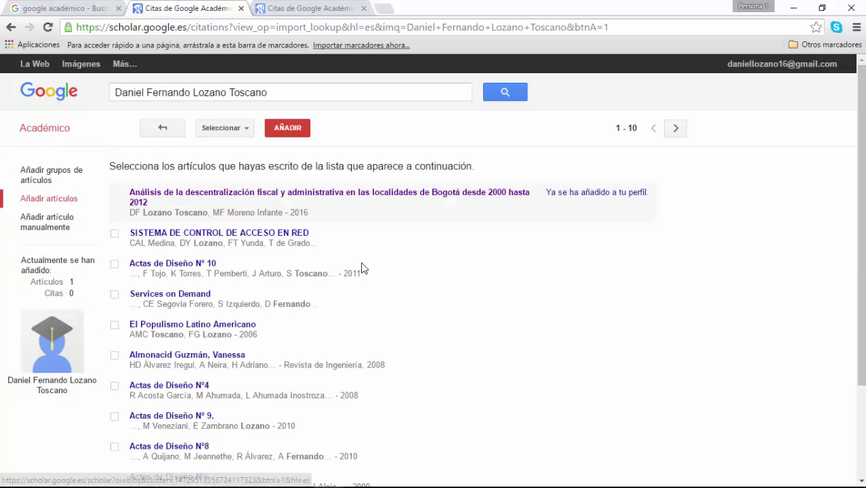
{"action": "scroll", "coordinate": [366, 271], "scroll_direction": "down", "scroll_amount": 2}
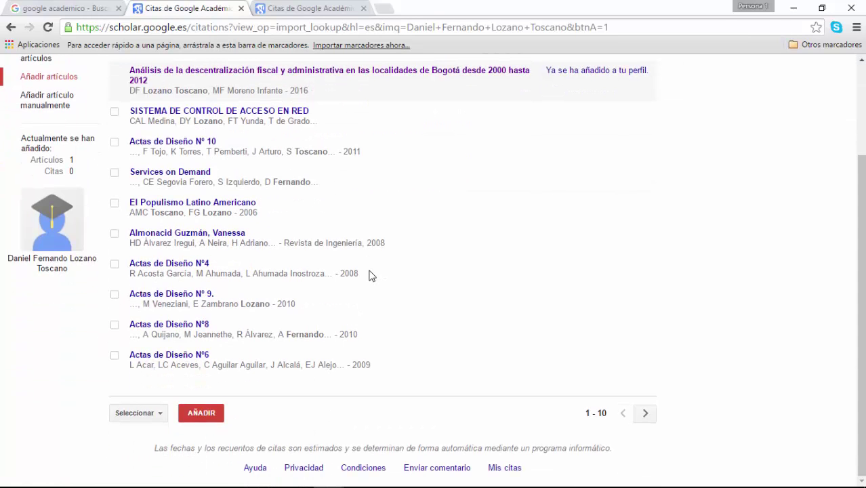
{"action": "left_click", "coordinate": [646, 413]}
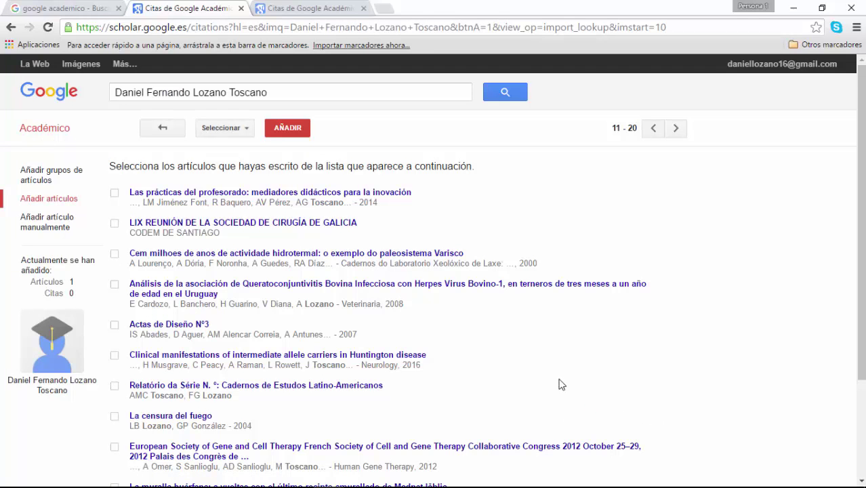
{"action": "scroll", "coordinate": [555, 377], "scroll_direction": "down", "scroll_amount": 3}
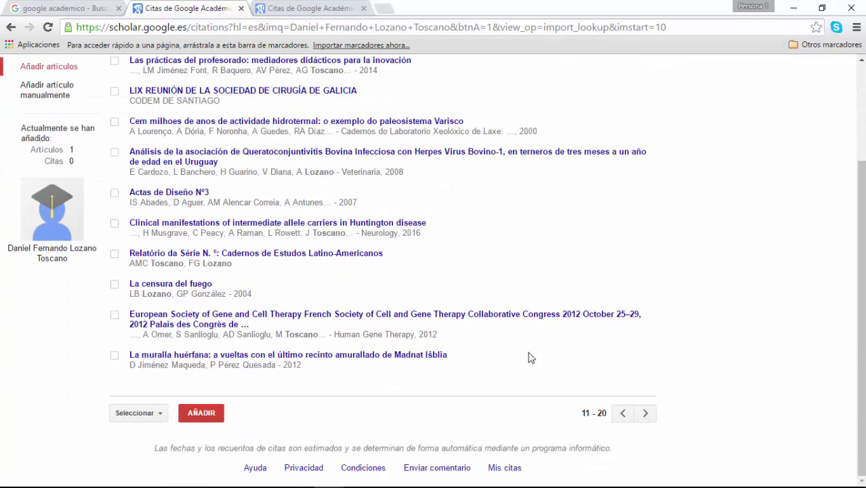
{"action": "scroll", "coordinate": [223, 258], "scroll_direction": "up", "scroll_amount": 2}
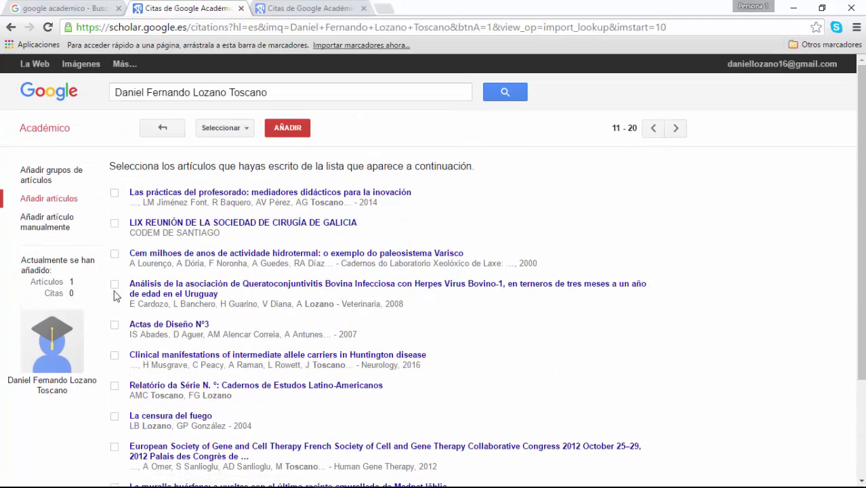
Step: Open the 'Añadir artículo manualmente' form and place the cursor in Título
{"action": "left_click", "coordinate": [32, 229]}
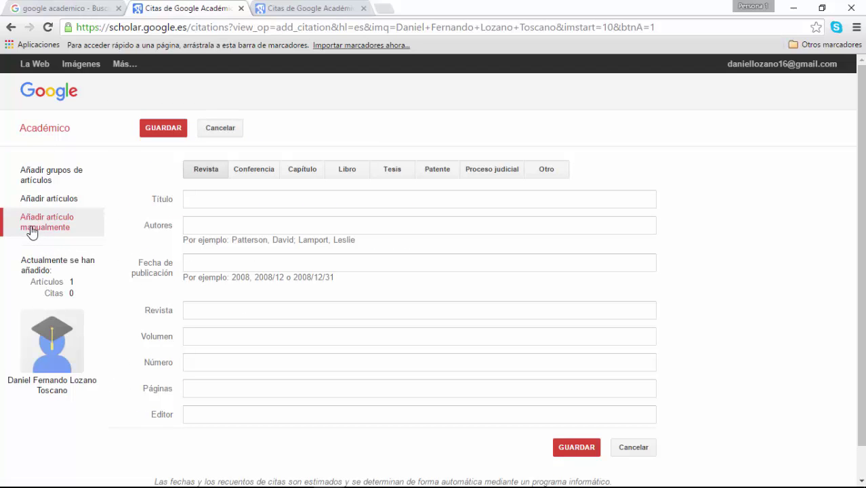
{"action": "left_click", "coordinate": [286, 199]}
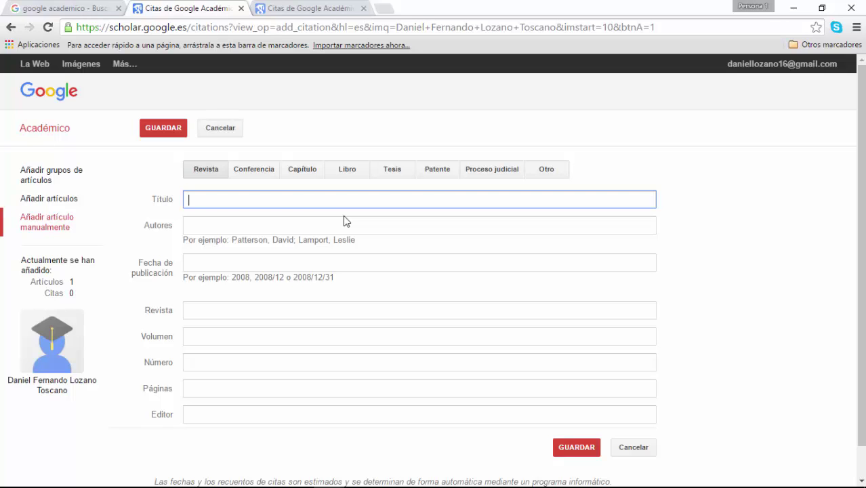
Step: Load the ESAP website in a new tab and go to its research Publicaciones page
{"action": "left_click", "coordinate": [382, 9]}
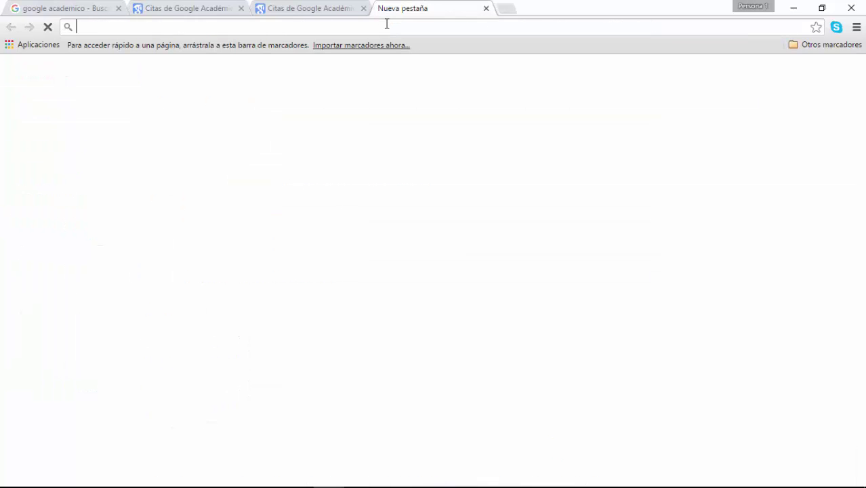
{"action": "type", "text": "esap"}
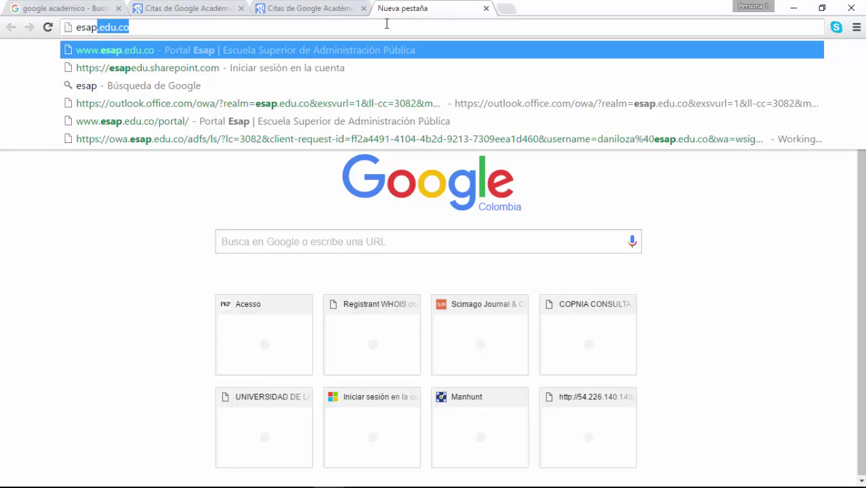
{"action": "key", "text": "Return"}
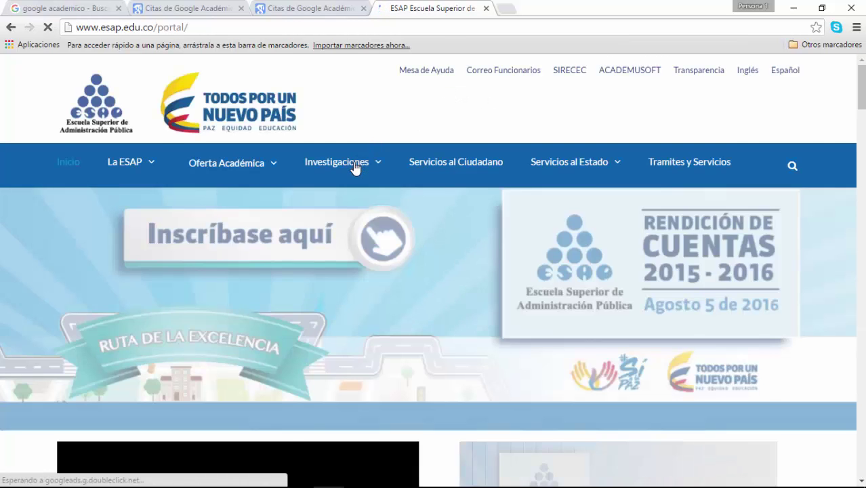
{"action": "mouse_move", "coordinate": [355, 168]}
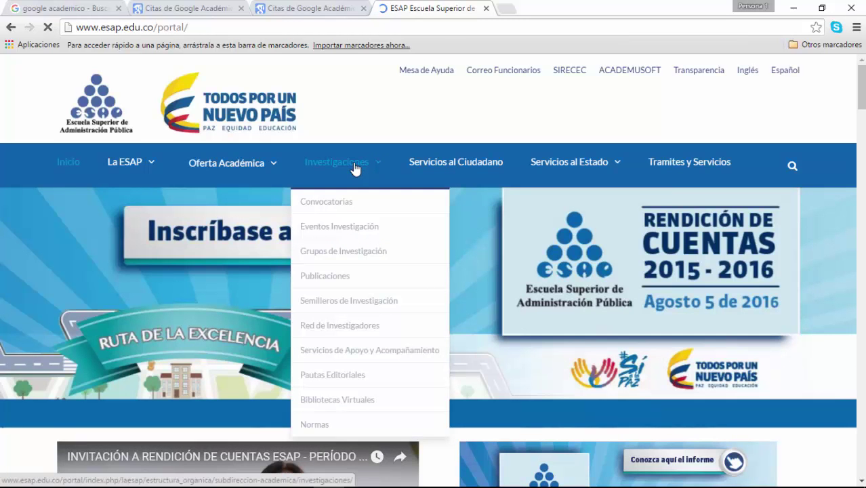
{"action": "left_click", "coordinate": [357, 169]}
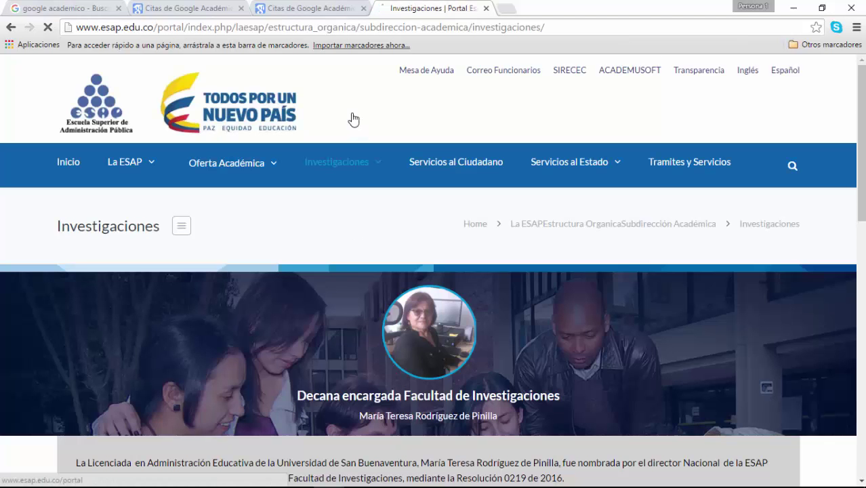
{"action": "mouse_move", "coordinate": [361, 158]}
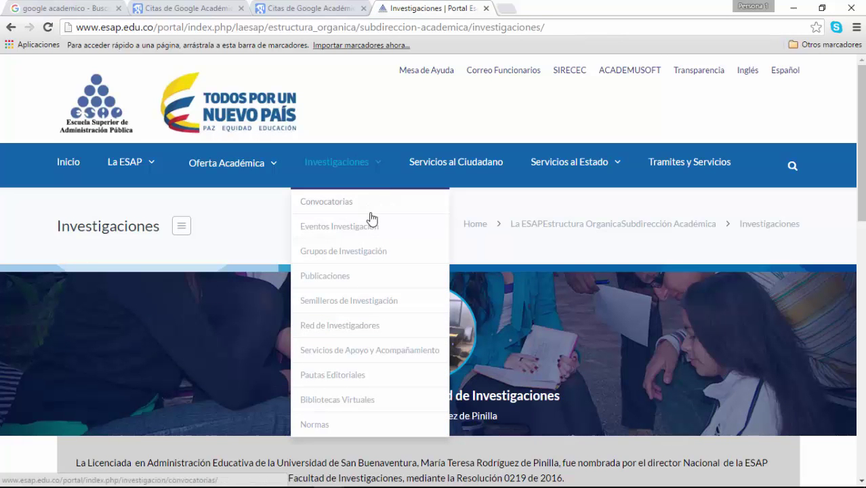
{"action": "left_click", "coordinate": [339, 282]}
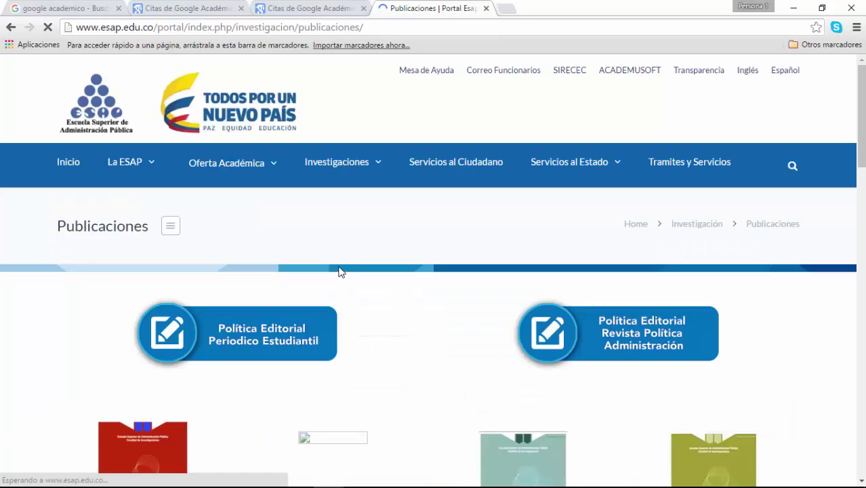
Step: Open the Astrolabio 48 bulletin PDF from the Astrolabio shelf
{"action": "scroll", "coordinate": [340, 271], "scroll_direction": "down", "scroll_amount": 10}
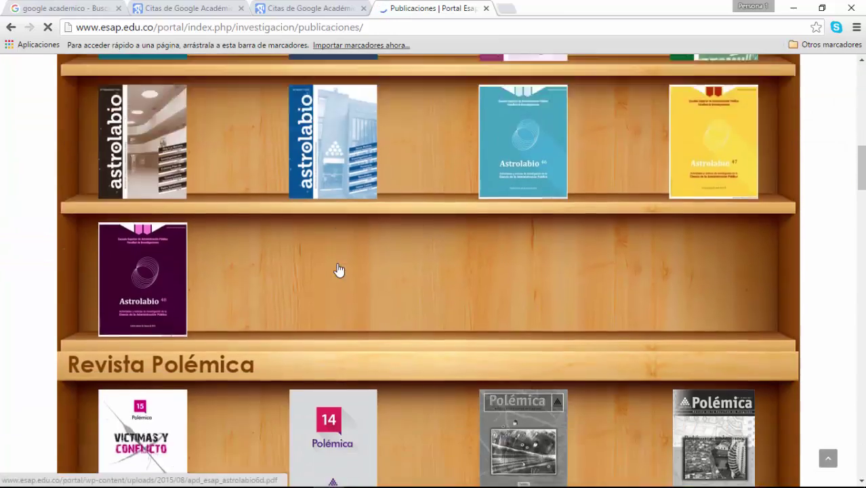
{"action": "scroll", "coordinate": [339, 269], "scroll_direction": "down", "scroll_amount": 10}
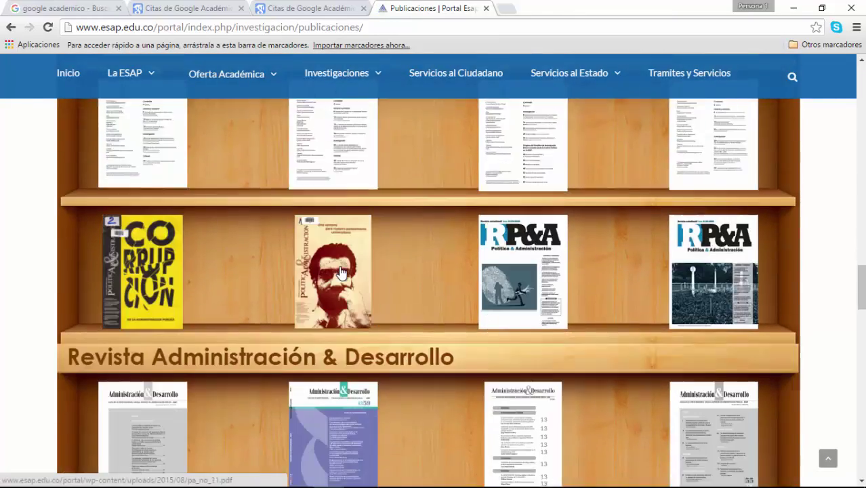
{"action": "scroll", "coordinate": [340, 272], "scroll_direction": "down", "scroll_amount": 10}
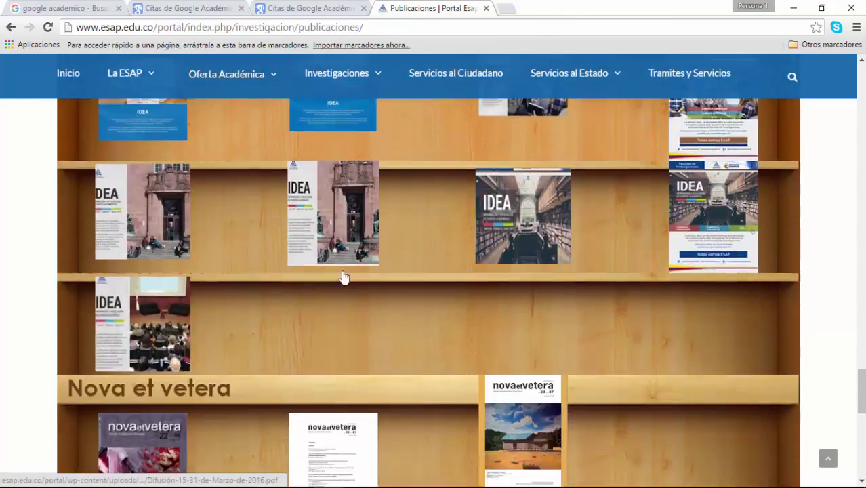
{"action": "scroll", "coordinate": [342, 270], "scroll_direction": "down", "scroll_amount": 6}
{"action": "scroll", "coordinate": [343, 270], "scroll_direction": "up", "scroll_amount": 12}
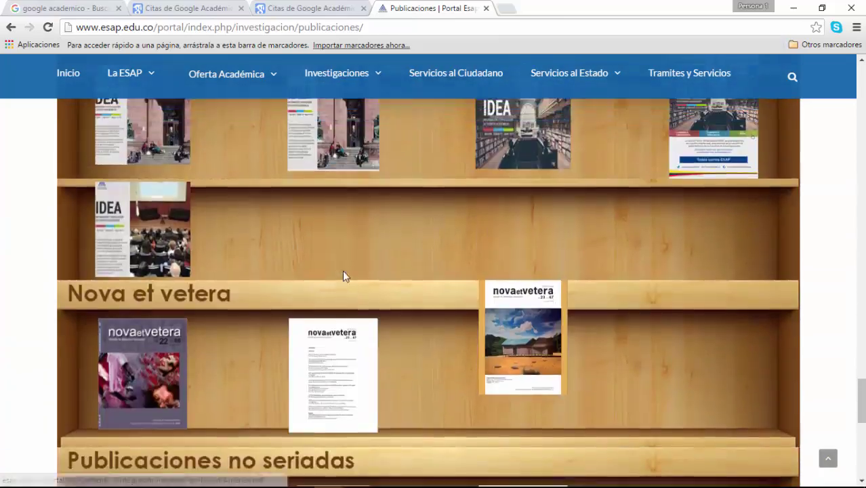
{"action": "scroll", "coordinate": [342, 270], "scroll_direction": "up", "scroll_amount": 10}
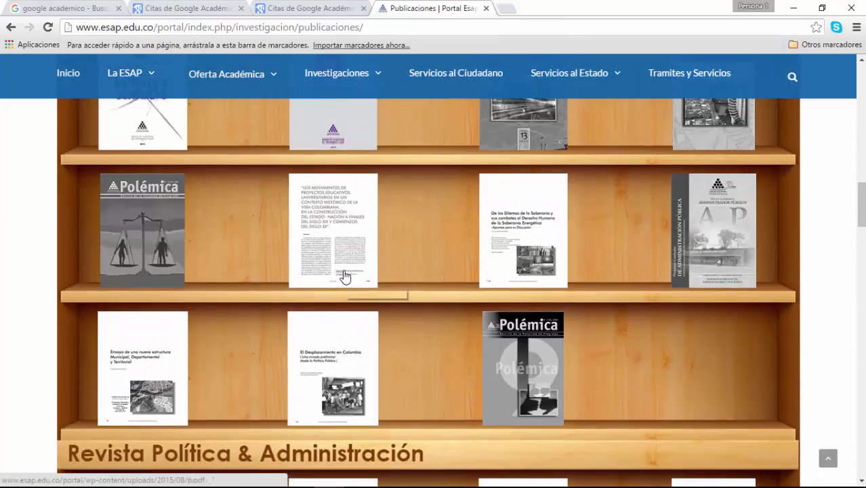
{"action": "scroll", "coordinate": [344, 276], "scroll_direction": "up", "scroll_amount": 2}
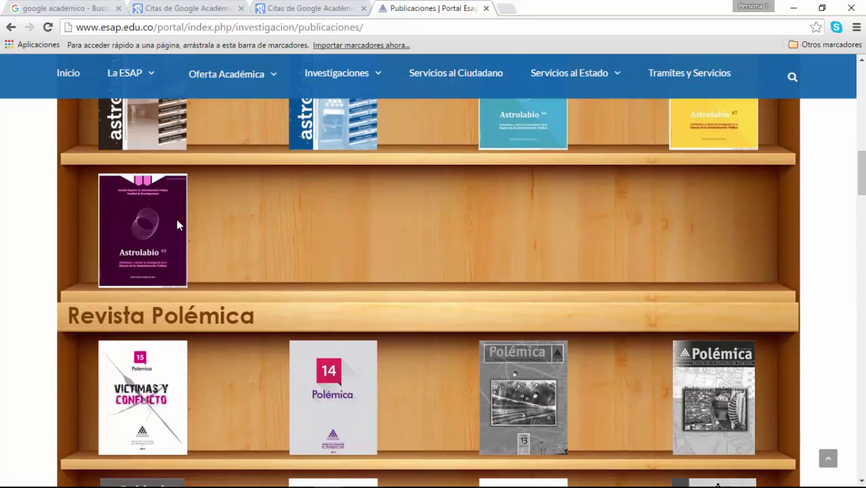
{"action": "left_click", "coordinate": [178, 225]}
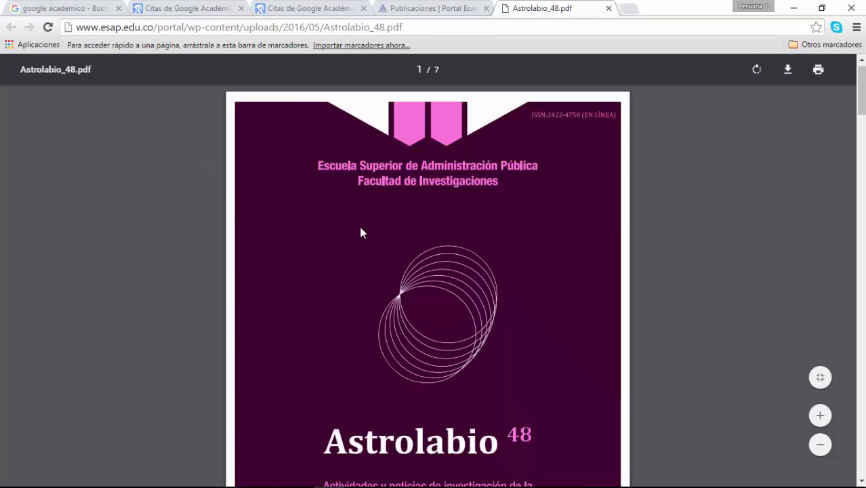
Step: Scroll through Astrolabio_48.pdf to locate the Palabras de la Facultad article's signature
{"action": "scroll", "coordinate": [360, 232], "scroll_direction": "down", "scroll_amount": 15}
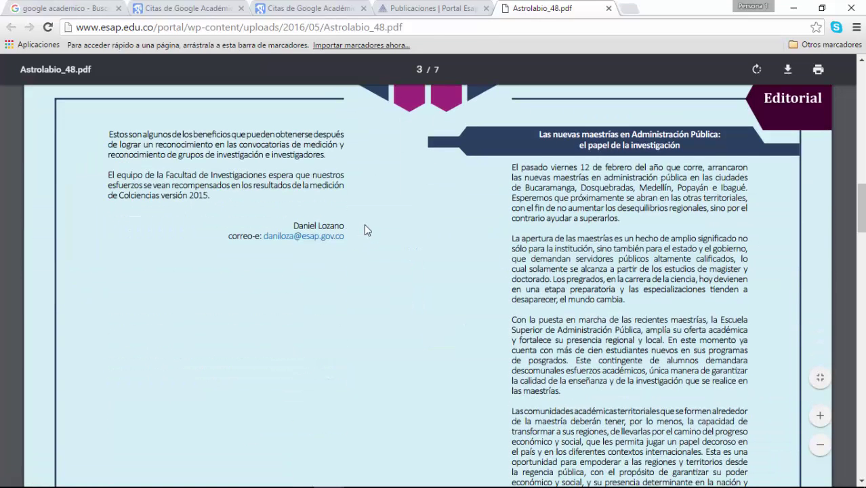
{"action": "scroll", "coordinate": [364, 231], "scroll_direction": "down", "scroll_amount": 17}
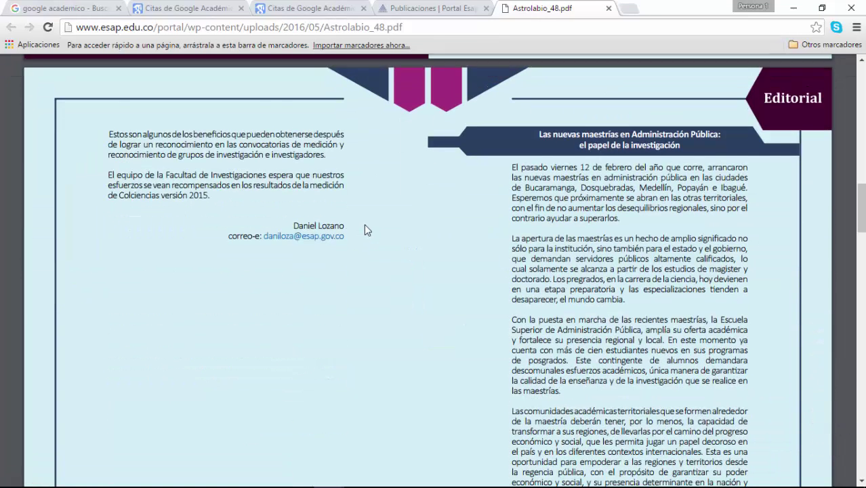
{"action": "scroll", "coordinate": [364, 231], "scroll_direction": "up", "scroll_amount": 4}
{"action": "scroll", "coordinate": [364, 231], "scroll_direction": "up", "scroll_amount": 4}
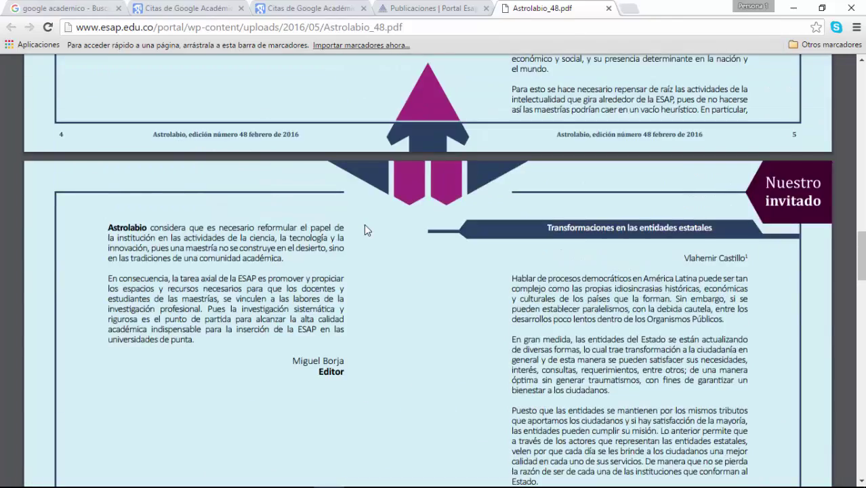
{"action": "scroll", "coordinate": [364, 230], "scroll_direction": "down", "scroll_amount": 10}
{"action": "scroll", "coordinate": [364, 231], "scroll_direction": "down", "scroll_amount": 15}
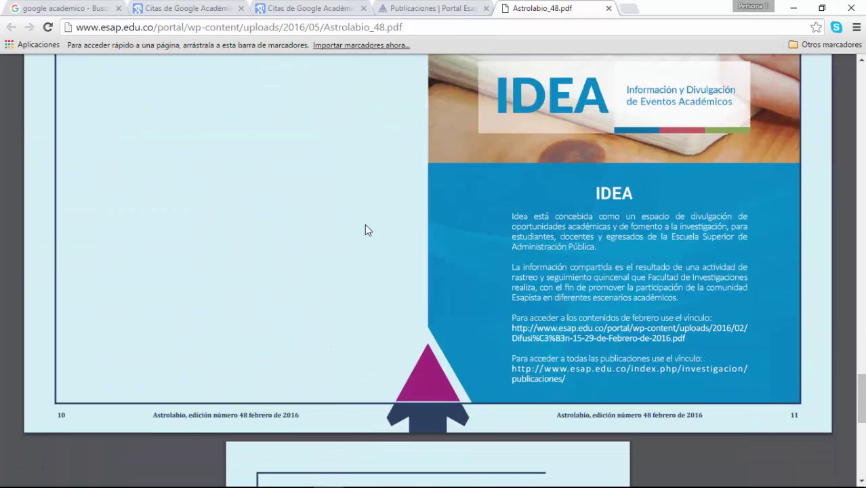
{"action": "scroll", "coordinate": [365, 231], "scroll_direction": "down", "scroll_amount": 8}
{"action": "scroll", "coordinate": [365, 230], "scroll_direction": "up", "scroll_amount": 12}
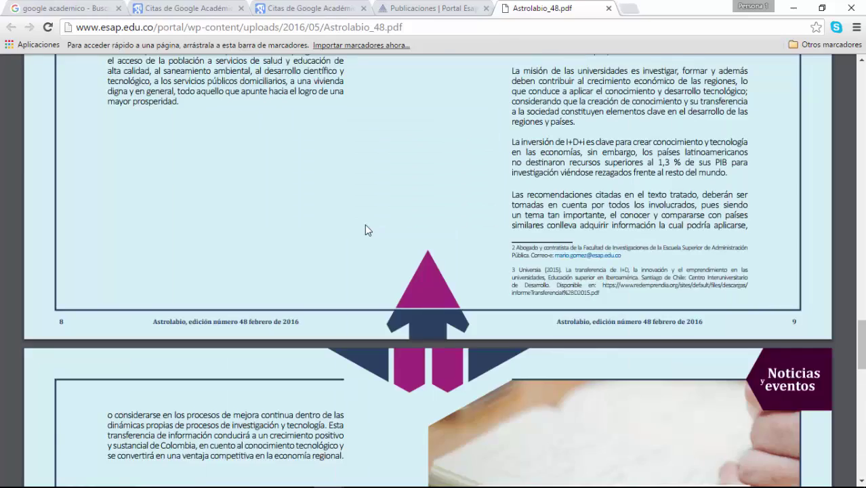
{"action": "scroll", "coordinate": [365, 231], "scroll_direction": "up", "scroll_amount": 15}
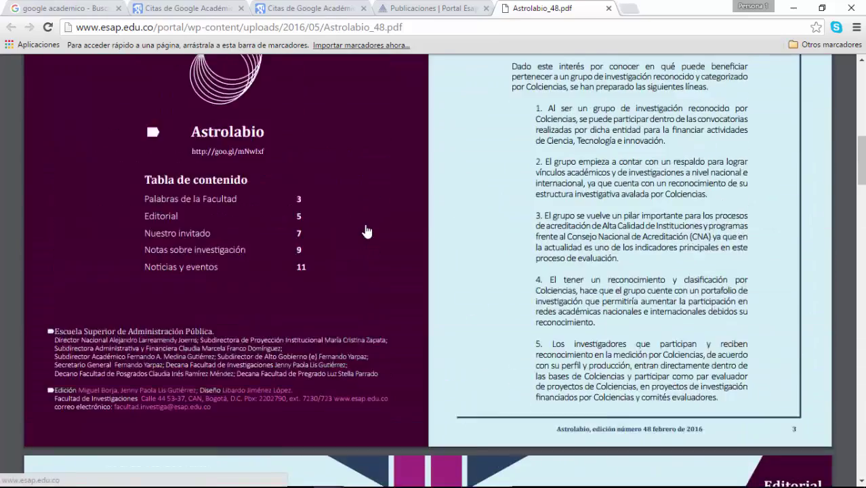
{"action": "scroll", "coordinate": [365, 232], "scroll_direction": "up", "scroll_amount": 4}
{"action": "scroll", "coordinate": [503, 245], "scroll_direction": "down", "scroll_amount": 7}
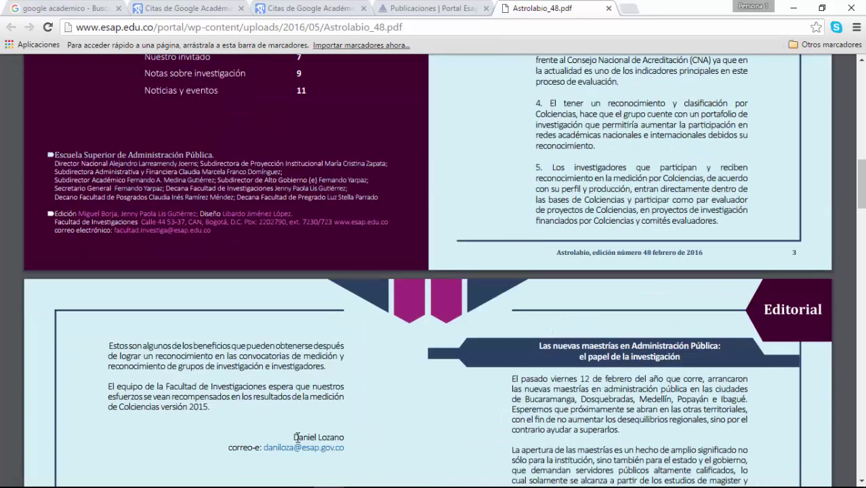
Step: Select the author's name in the page 3 signature and return to the Scholar profile tab
{"action": "triple_click", "coordinate": [323, 448]}
{"action": "scroll", "coordinate": [390, 439], "scroll_direction": "up", "scroll_amount": 3}
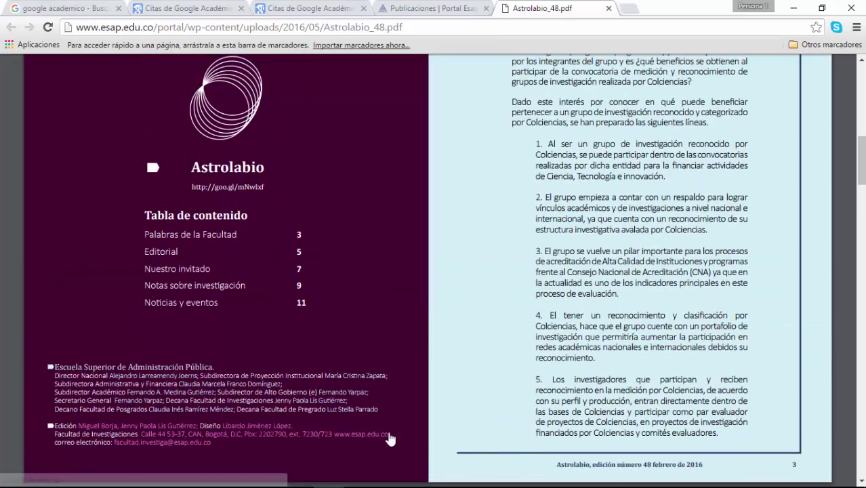
{"action": "left_click", "coordinate": [310, 10]}
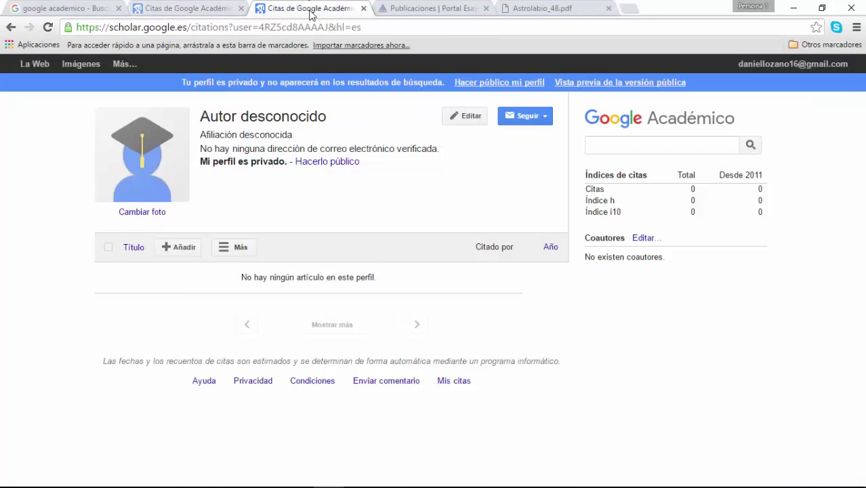
Step: Check the blank manual-article form, then bring Astrolabio_48.pdf back to page 2
{"action": "left_click", "coordinate": [183, 7]}
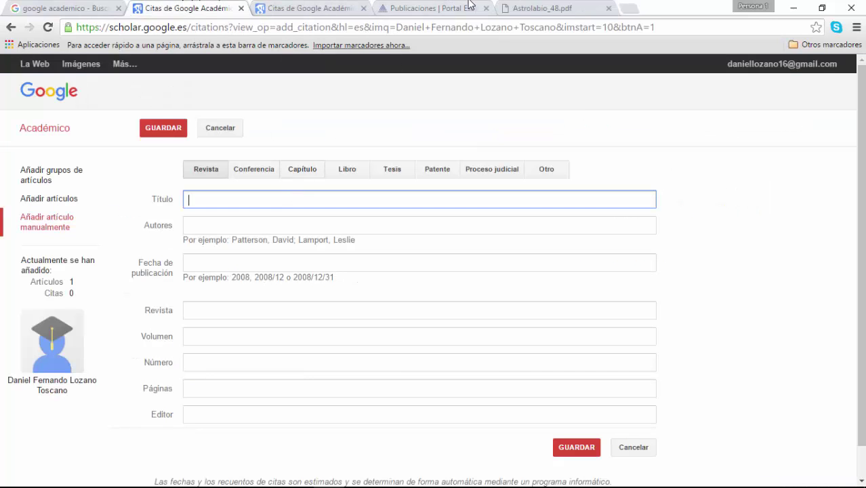
{"action": "left_click", "coordinate": [524, 7]}
{"action": "left_click", "coordinate": [270, 6]}
{"action": "left_click", "coordinate": [522, 7]}
{"action": "scroll", "coordinate": [605, 181], "scroll_direction": "up", "scroll_amount": 6}
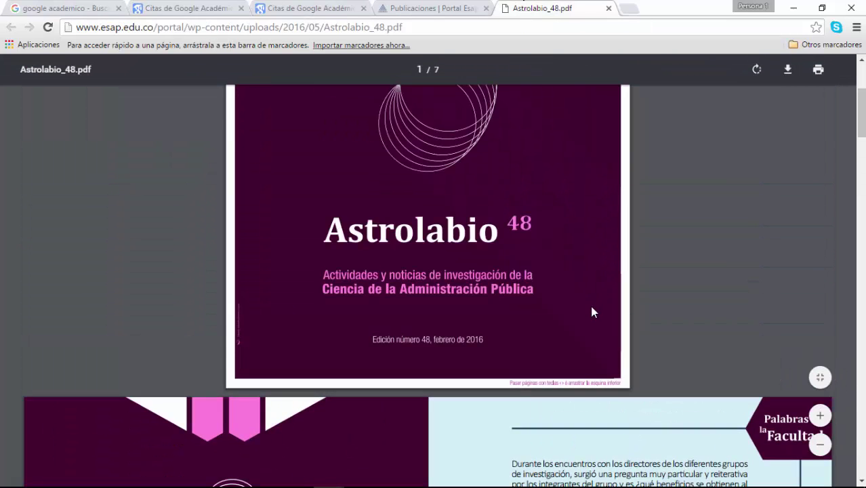
{"action": "scroll", "coordinate": [587, 351], "scroll_direction": "down", "scroll_amount": 3}
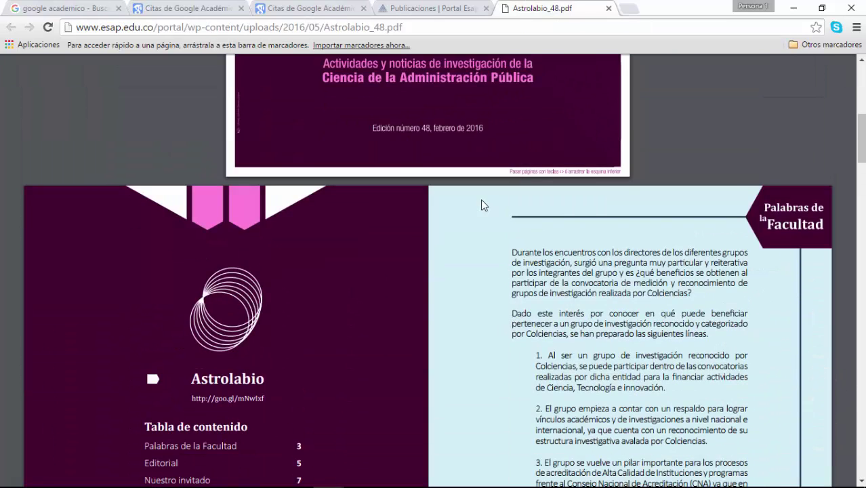
{"action": "scroll", "coordinate": [481, 199], "scroll_direction": "down", "scroll_amount": 3}
{"action": "scroll", "coordinate": [576, 215], "scroll_direction": "up", "scroll_amount": 3}
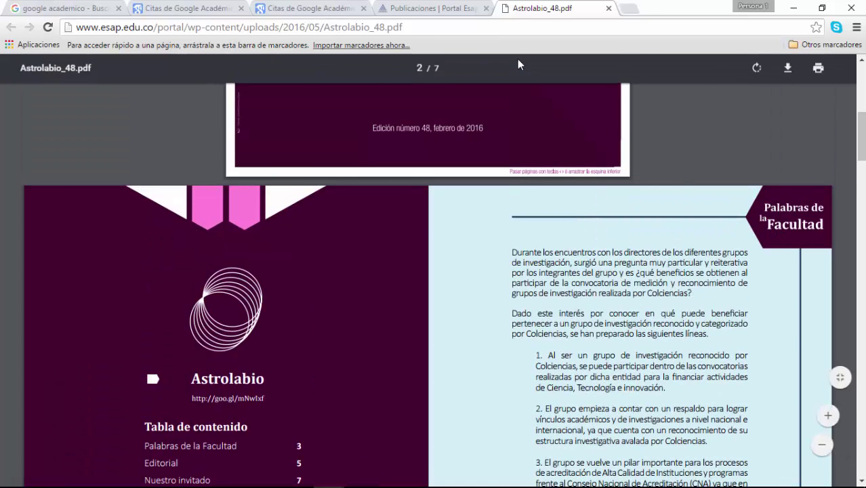
Step: Title the manual article 'Palbras de la Facultad', move to Autores, then show the Publicaciones page
{"action": "left_click", "coordinate": [339, 8]}
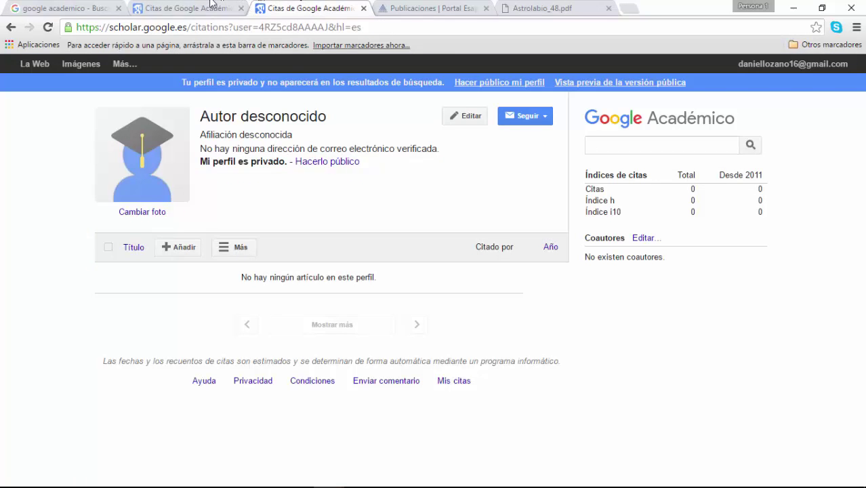
{"action": "left_click", "coordinate": [212, 4]}
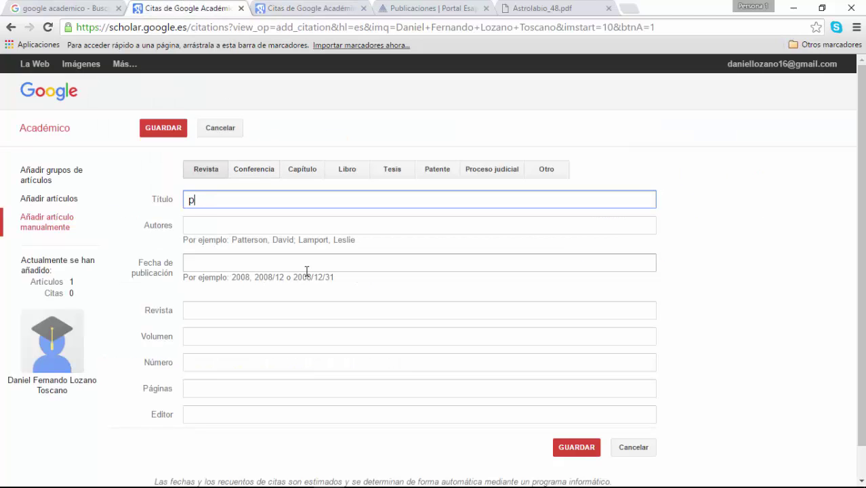
{"action": "type", "text": "Palbras de la"}
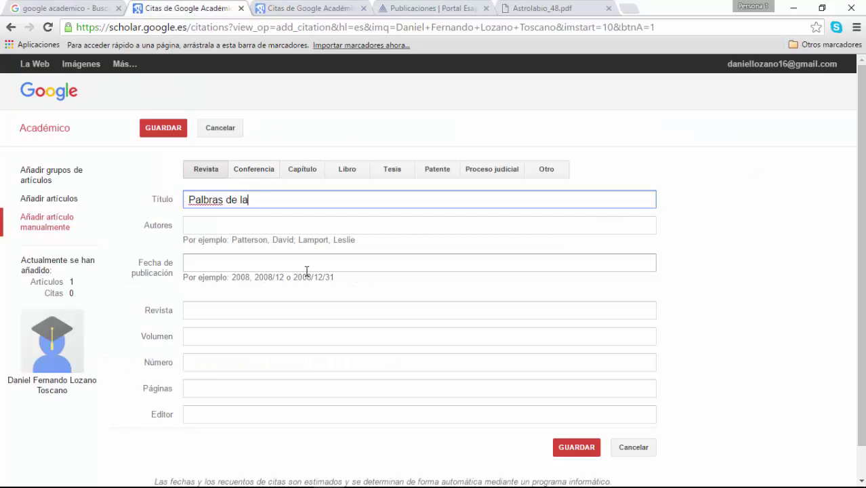
{"action": "type", "text": " Facultad"}
{"action": "key", "text": "Tab"}
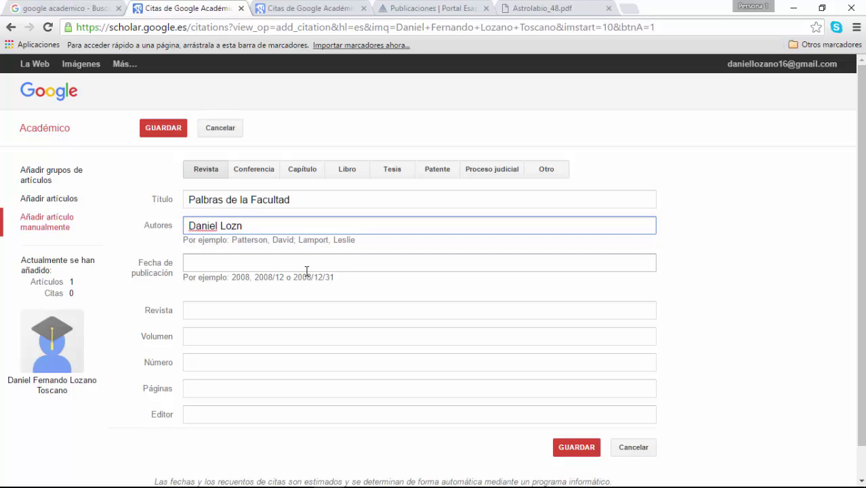
{"action": "left_click", "coordinate": [289, 7]}
{"action": "left_click", "coordinate": [420, 9]}
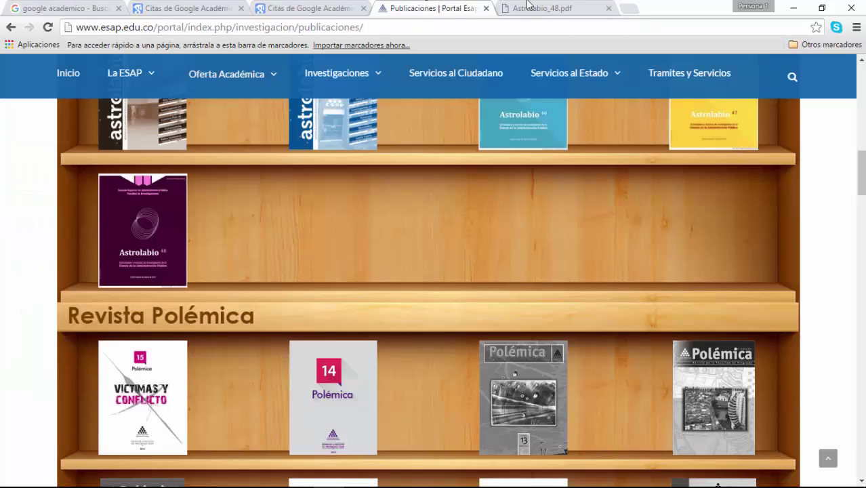
Step: Copy the author's name from the PDF signature and paste it over the Autores entry
{"action": "left_click", "coordinate": [528, 6]}
{"action": "scroll", "coordinate": [371, 266], "scroll_direction": "down", "scroll_amount": 10}
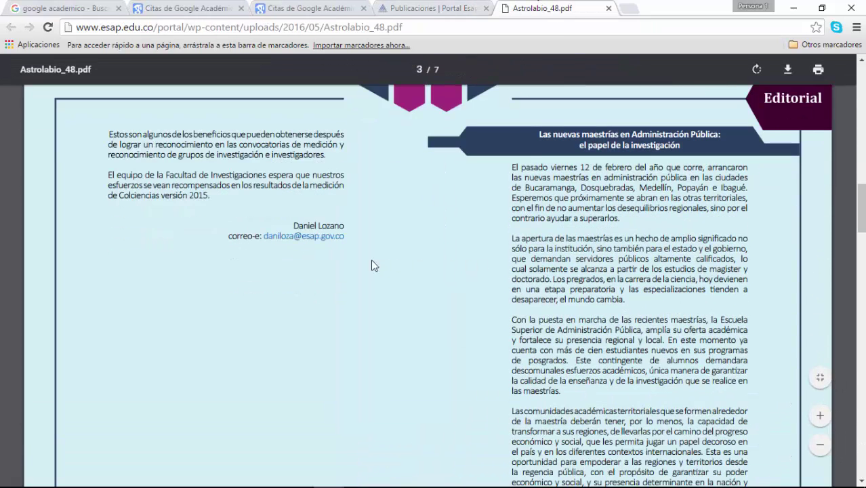
{"action": "left_click_drag", "start_coordinate": [295, 228], "coordinate": [387, 234]}
{"action": "key", "text": "ctrl+c"}
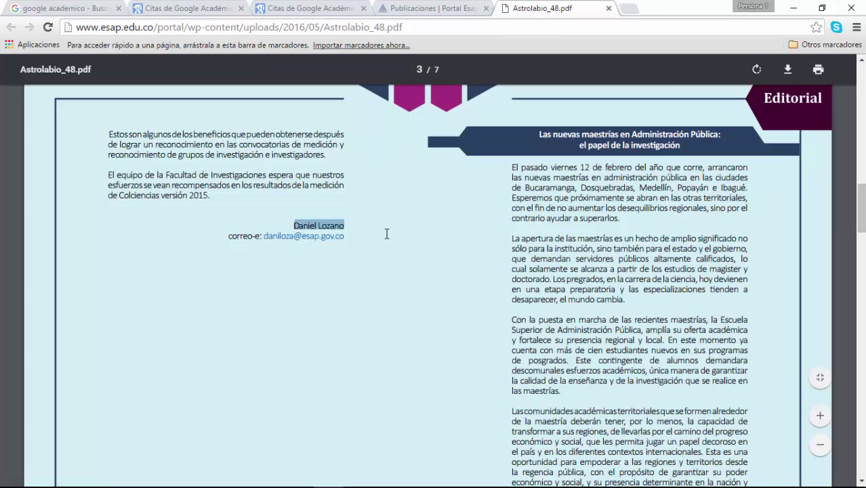
{"action": "left_click", "coordinate": [278, 7]}
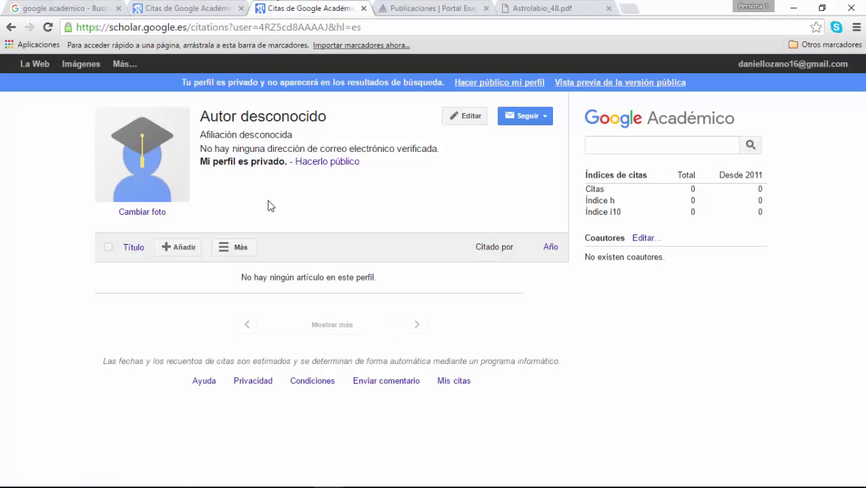
{"action": "left_click", "coordinate": [219, 5]}
{"action": "left_click_drag", "start_coordinate": [286, 230], "coordinate": [155, 202]}
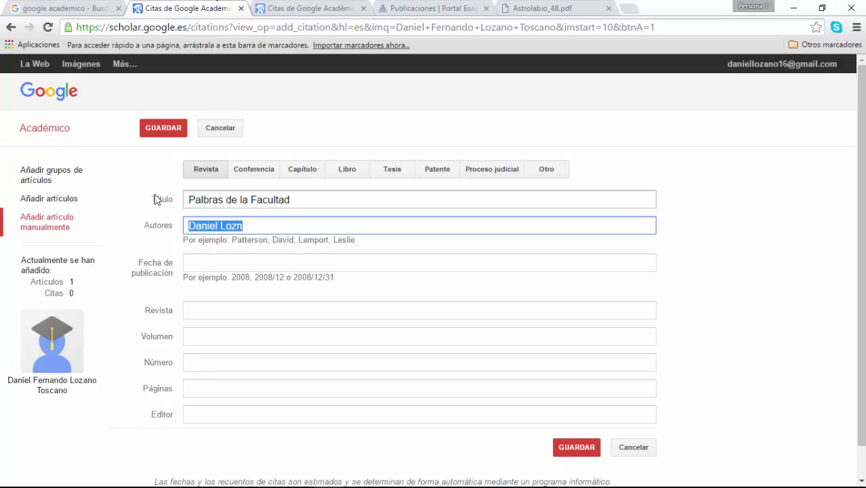
{"action": "key", "text": "ctrl+v"}
Step: Move to the publication date field and return to the PDF's table of contents
{"action": "left_click", "coordinate": [248, 266]}
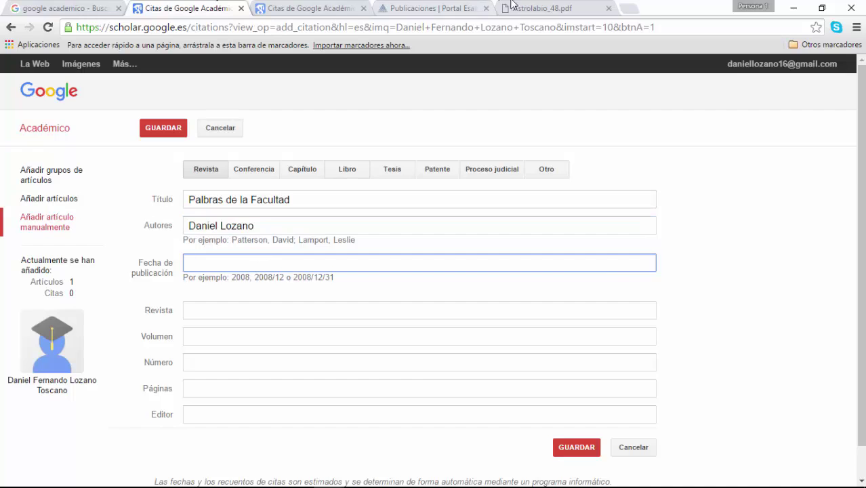
{"action": "left_click", "coordinate": [512, 6]}
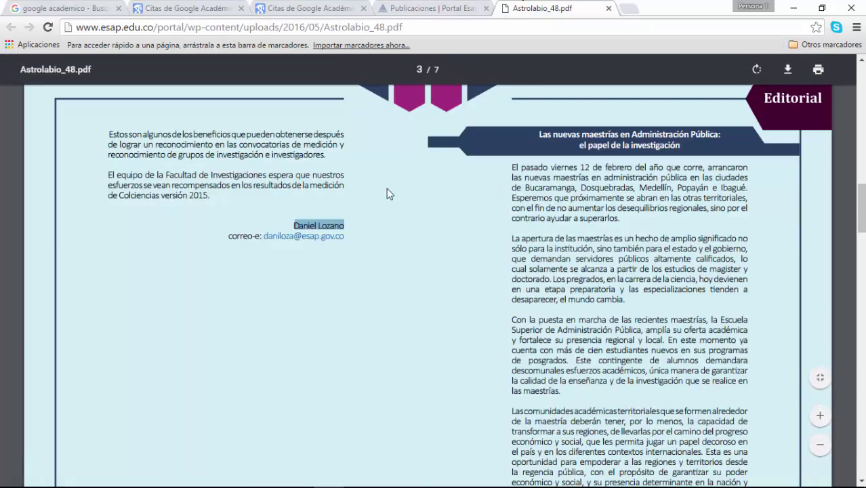
{"action": "scroll", "coordinate": [370, 196], "scroll_direction": "up", "scroll_amount": 6}
{"action": "scroll", "coordinate": [367, 195], "scroll_direction": "down", "scroll_amount": 3}
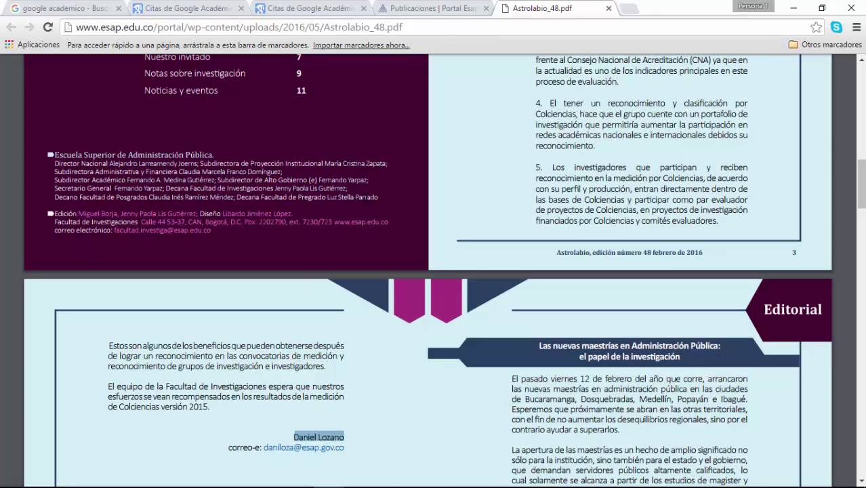
{"action": "scroll", "coordinate": [433, 271], "scroll_direction": "up", "scroll_amount": 3}
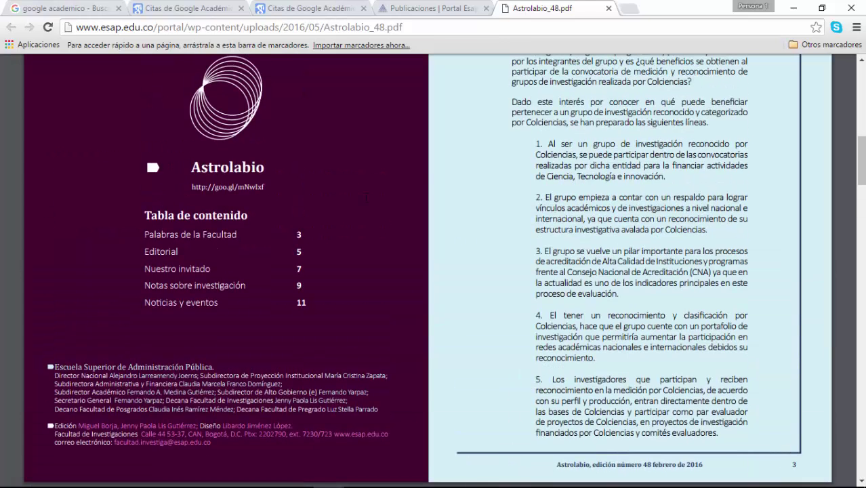